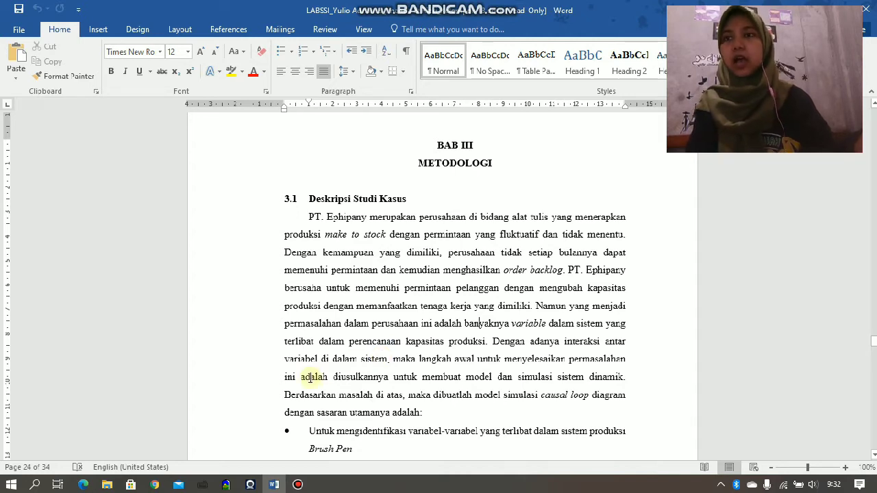
# Read the case description in section 3.1 and examine the brush pen causal loop diagram in section 3.2.
pyautogui.scroll(-2, 367, 360)
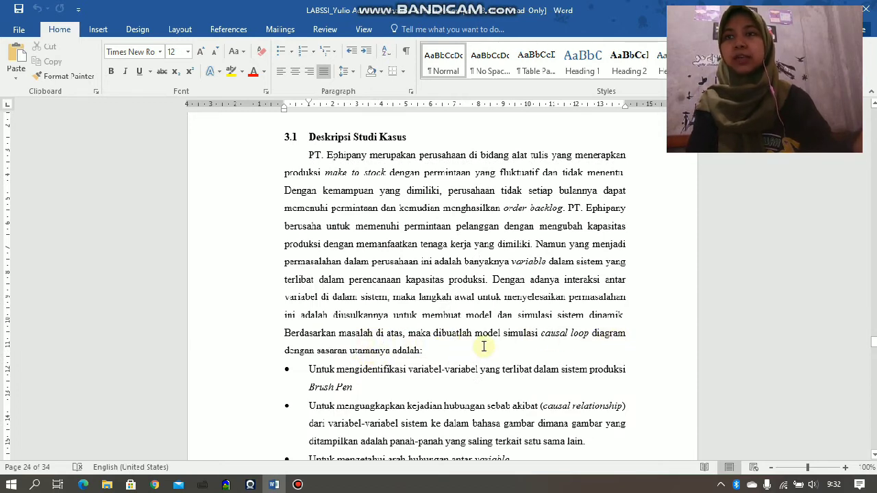
pyautogui.scroll(-1, 484, 347)
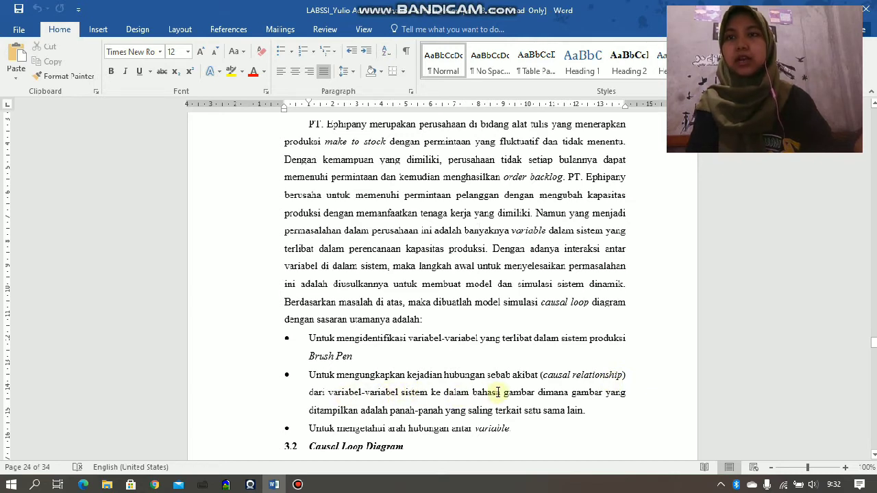
pyautogui.scroll(-1, 444, 391)
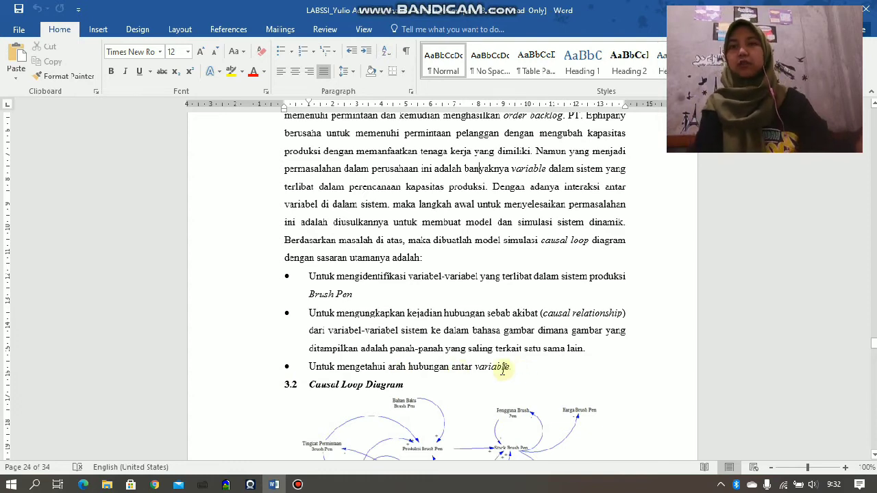
pyautogui.scroll(-2, 502, 370)
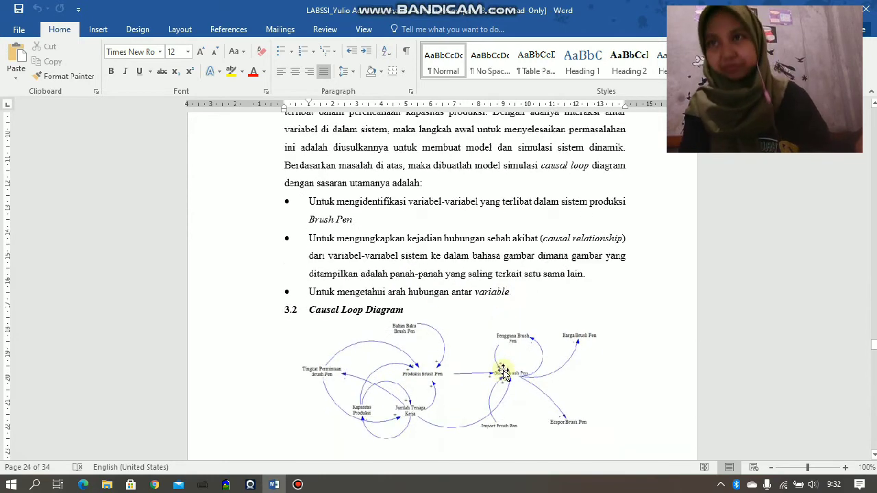
pyautogui.scroll(-1, 368, 296)
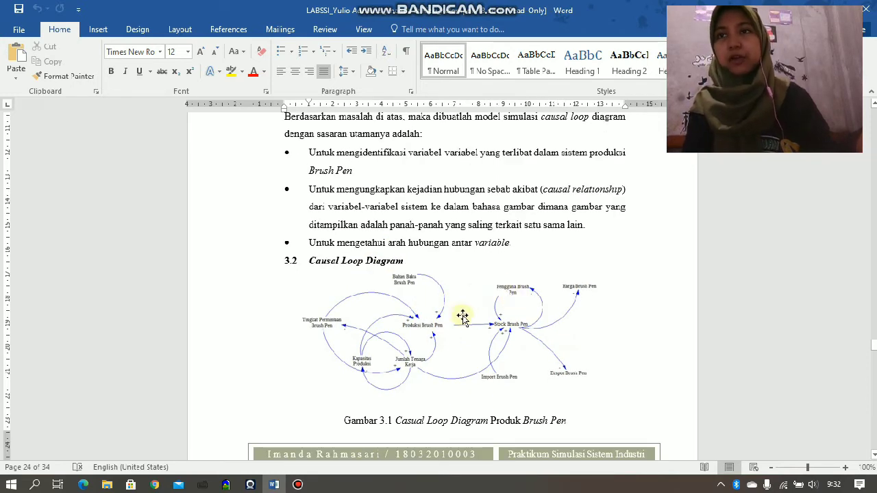
# Switch to Vensim and start a new model, discarding the changes to the open sketch.
pyautogui.click(227, 485)
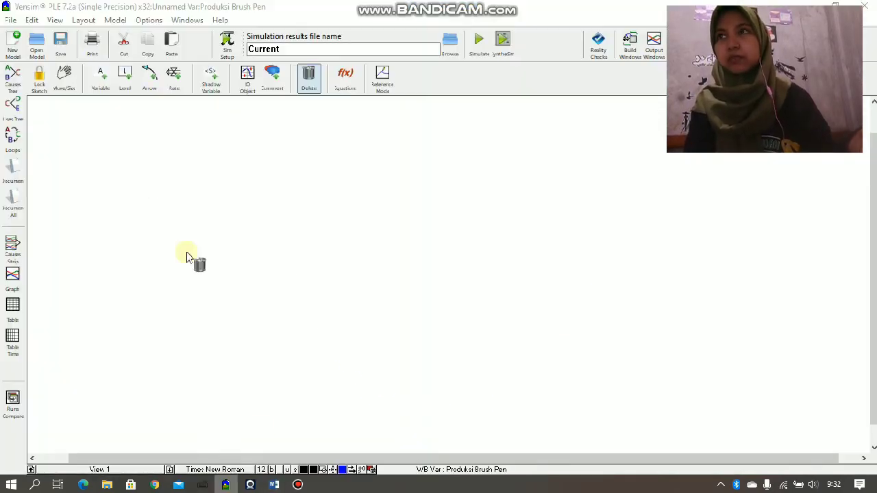
pyautogui.click(14, 56)
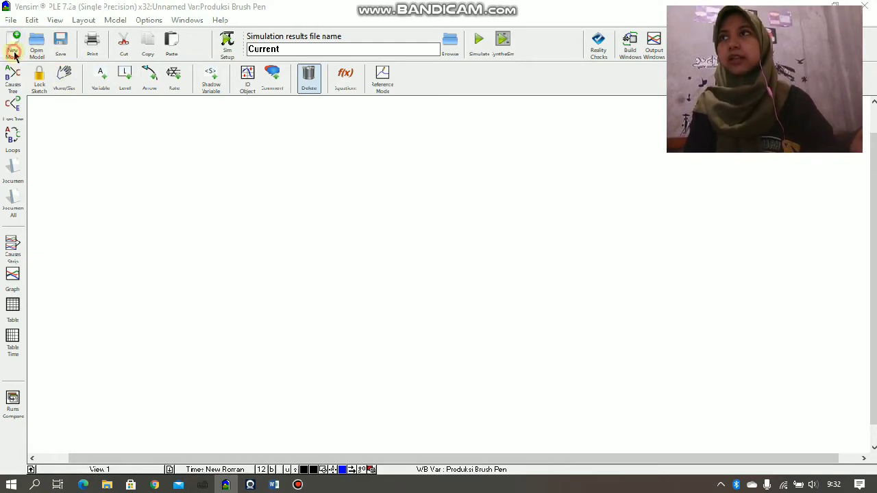
pyautogui.click(556, 291)
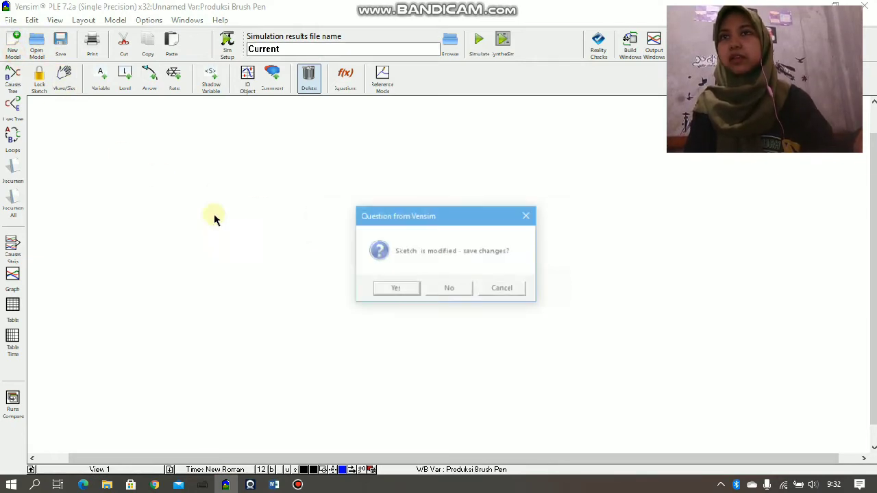
pyautogui.press('n')
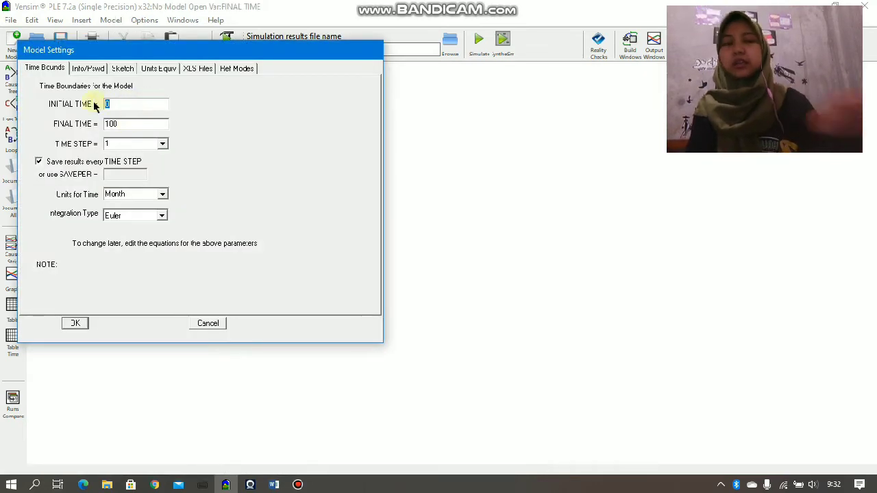
# Set the new model's time bounds to initial time 2020, final time 2025 and time units of Year.
pyautogui.write('2020')
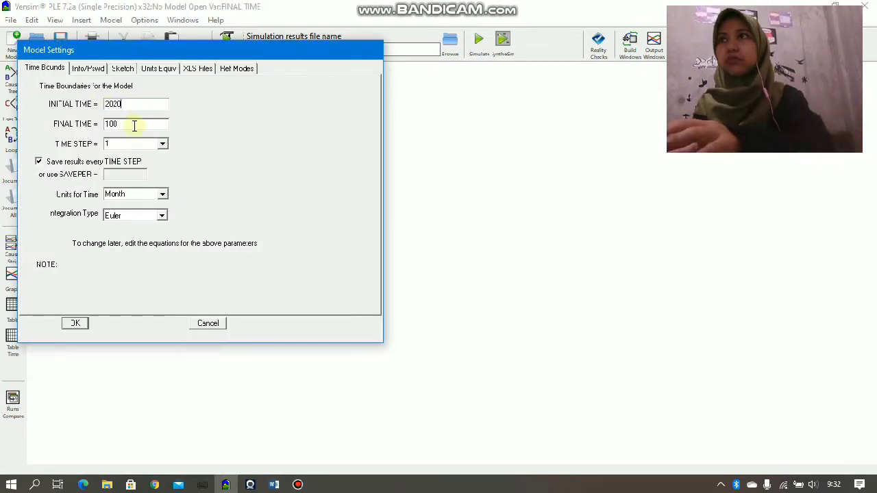
pyautogui.moveTo(129, 121); pyautogui.dragTo(94, 124)
pyautogui.write('202')
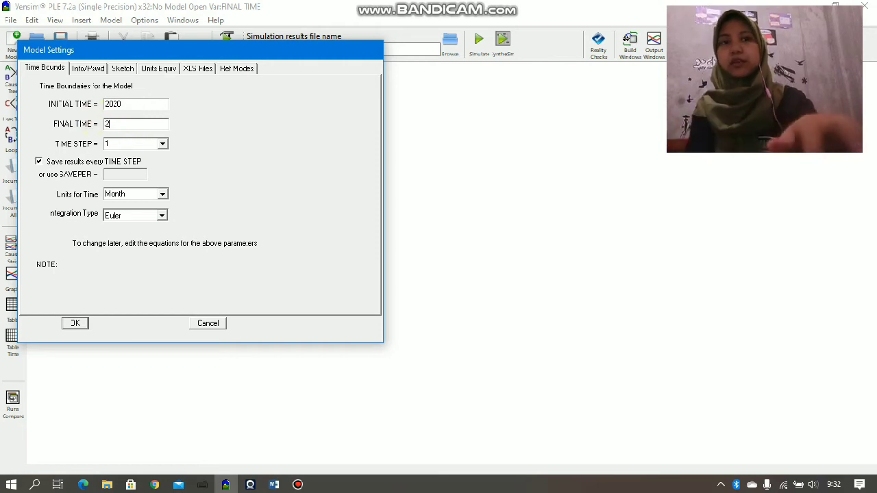
pyautogui.click(156, 192)
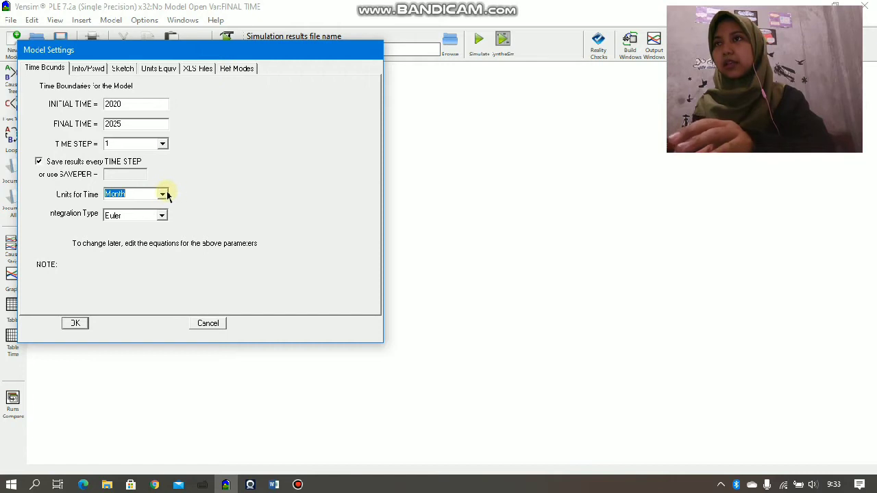
pyautogui.click(162, 195)
pyautogui.scroll(1, 123, 226)
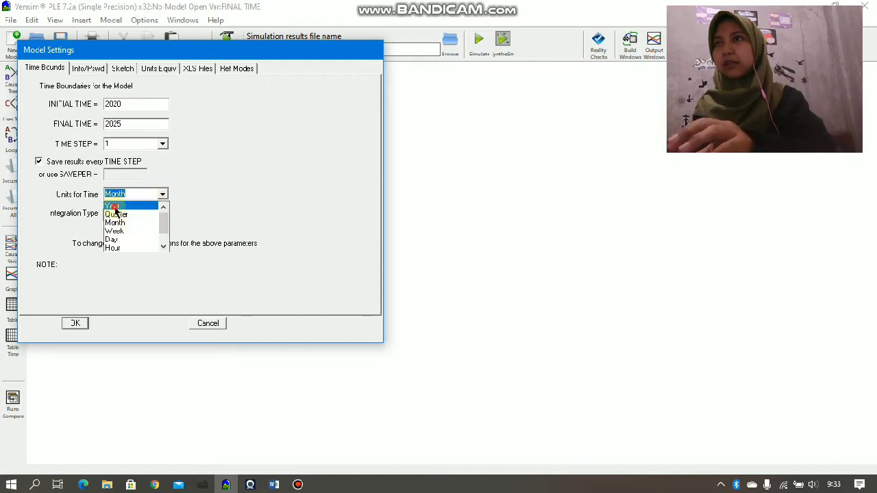
pyautogui.click(113, 207)
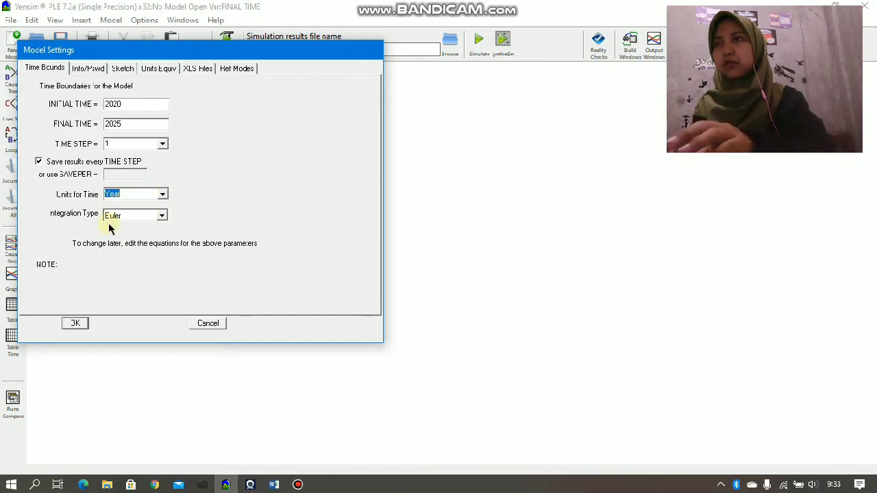
pyautogui.click(75, 323)
# Add a variable named "Prduksi Brush Pen" in the upper part of the empty sketch.
pyautogui.click(103, 78)
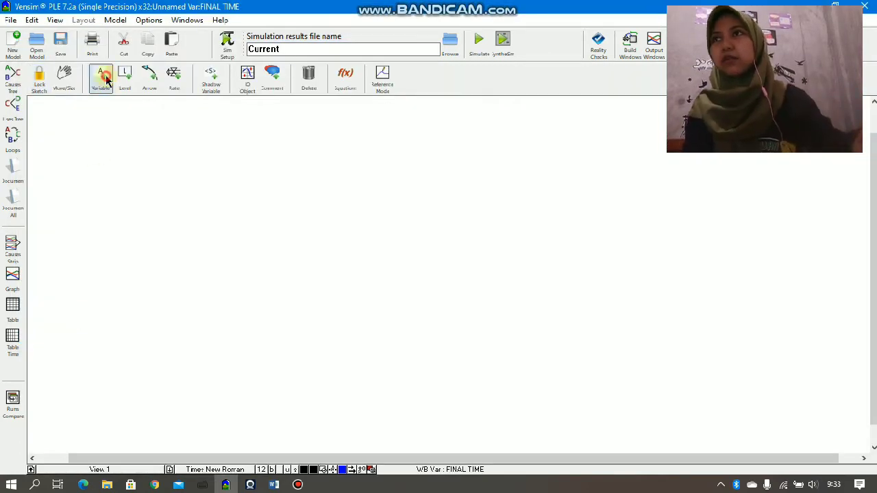
pyautogui.click(249, 203)
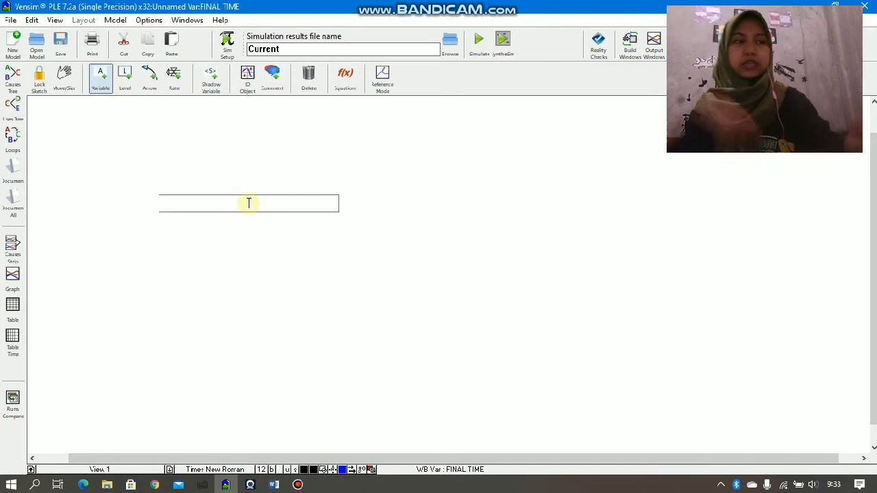
pyautogui.write('P')
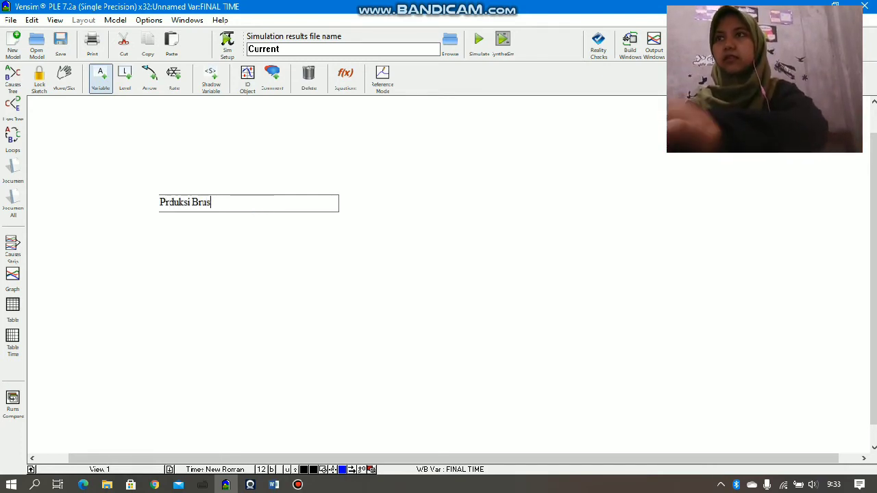
pyautogui.write('rduksi Brush Pe')
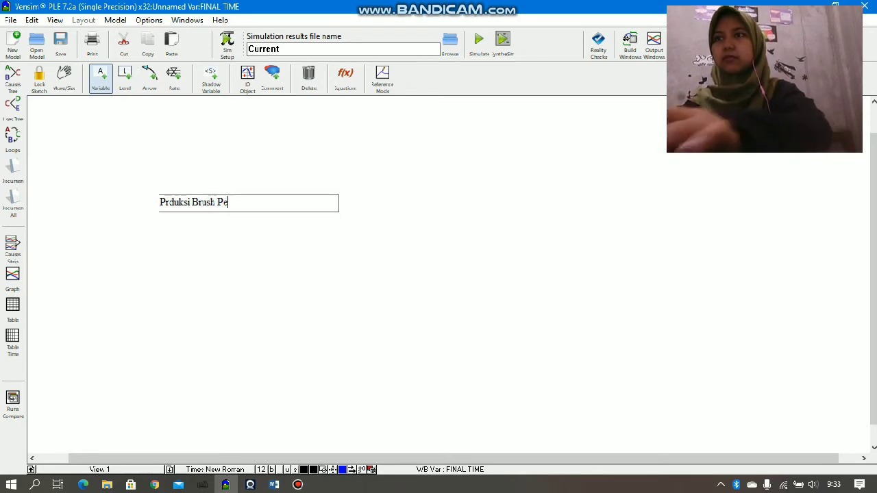
pyautogui.write('n')
pyautogui.press('Return')
# Add a variable named "Bahan Baku Brush Pen" above and slightly left of the production variable.
pyautogui.click(106, 81)
pyautogui.click(183, 133)
pyautogui.write('Bah')
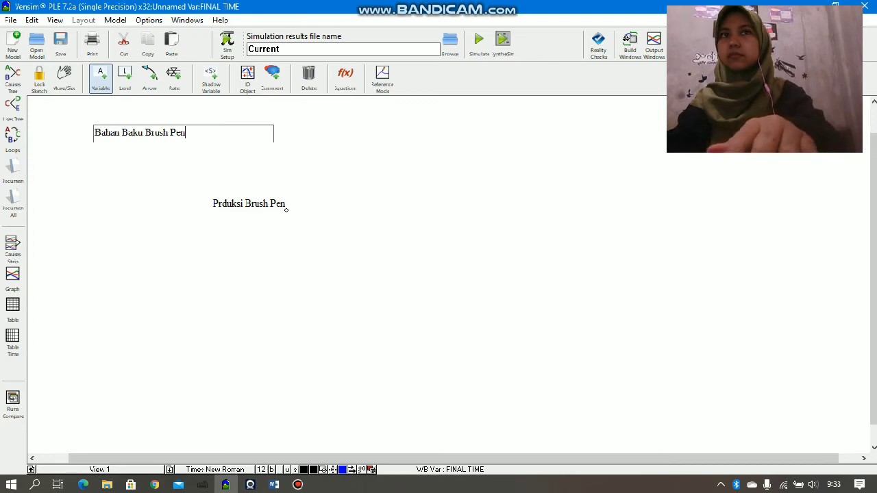
pyautogui.press('Return')
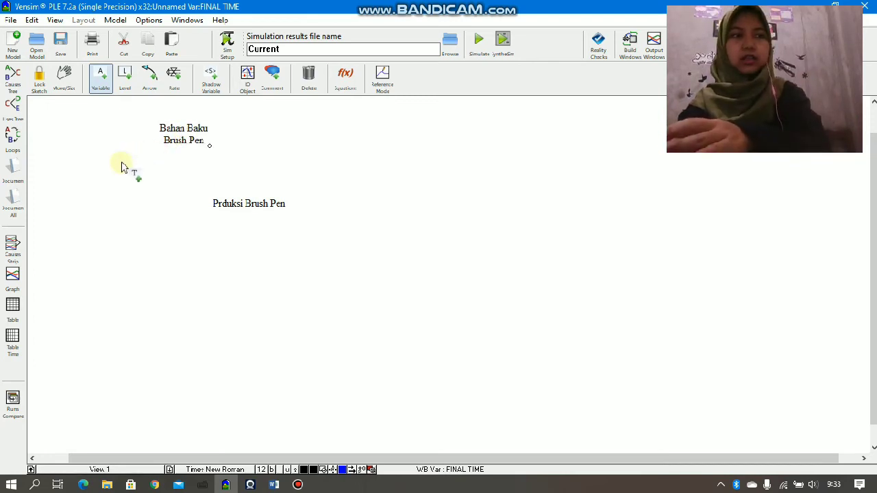
# Add a variable named "Tingkat Permintaan Brush Pen" left of the production variable and move it fully into view.
pyautogui.click(43, 207)
pyautogui.write('Tingkat Permintaan Brush Pen')
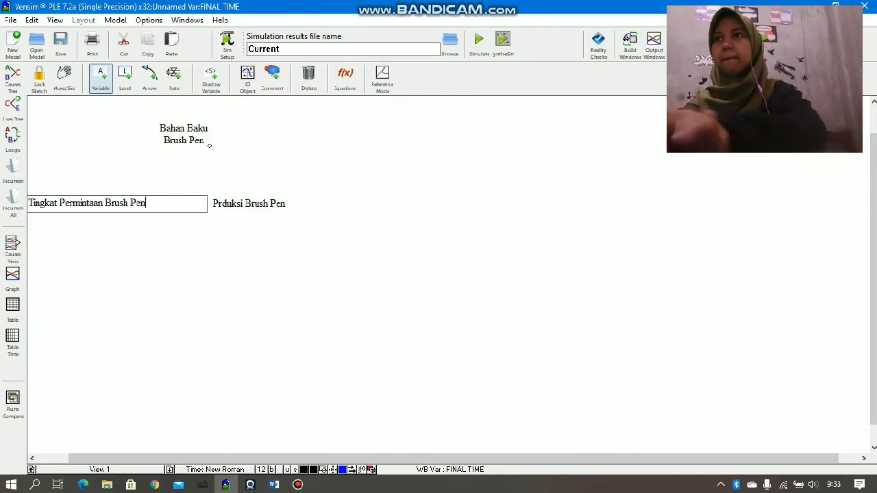
pyautogui.press('Return')
pyautogui.moveTo(41, 203); pyautogui.dragTo(79, 202)
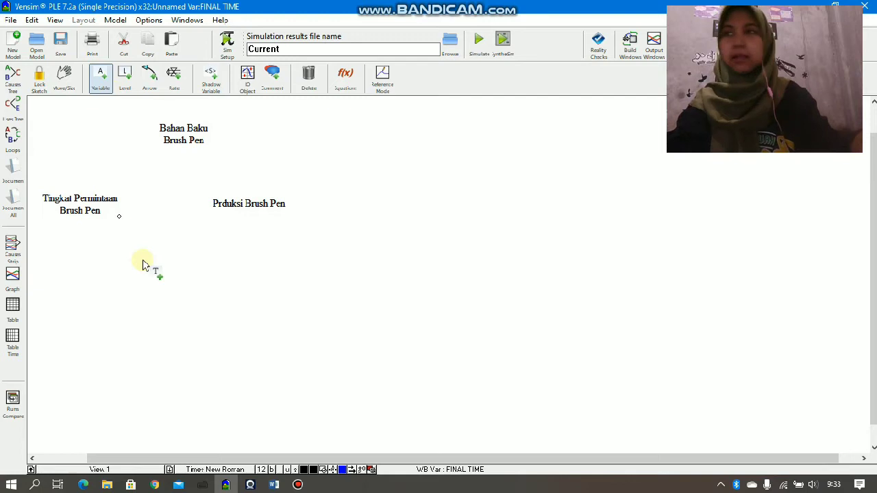
# Add the variables "Kapasitas Produksi" and "Jumlah Tenaga Kerja" side by side below the production variable.
pyautogui.click(155, 305)
pyautogui.write('Kar')
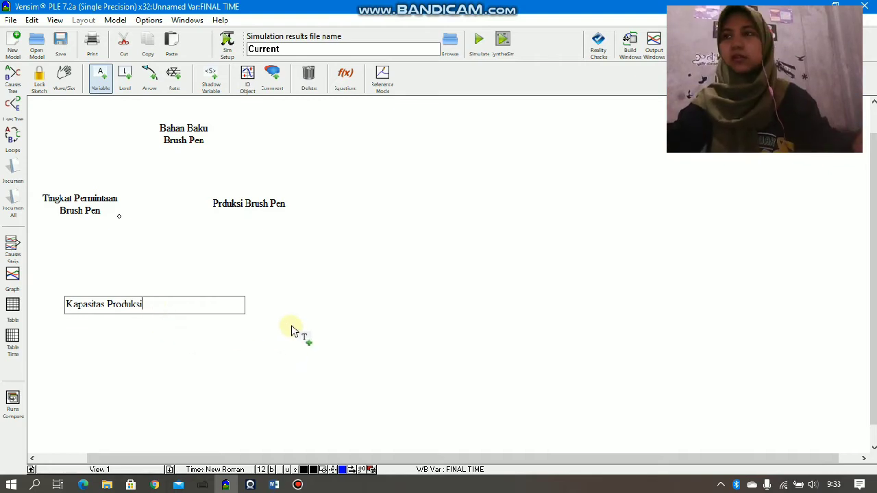
pyautogui.click(264, 316)
pyautogui.write('Jumlah')
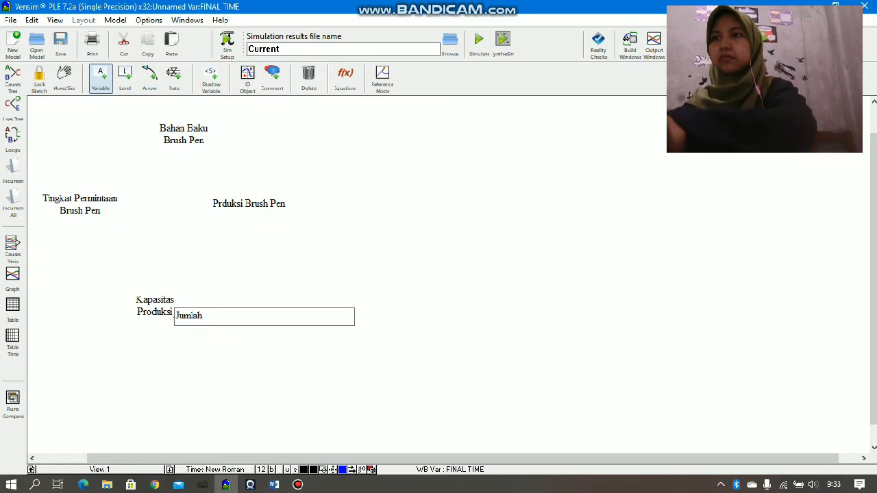
pyautogui.write(' Tenaga Kerja')
pyautogui.click(310, 304)
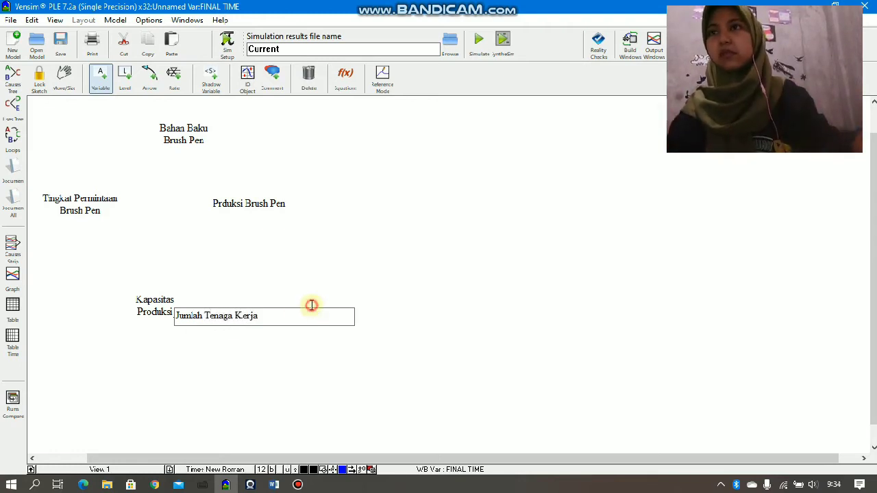
pyautogui.press('Escape')
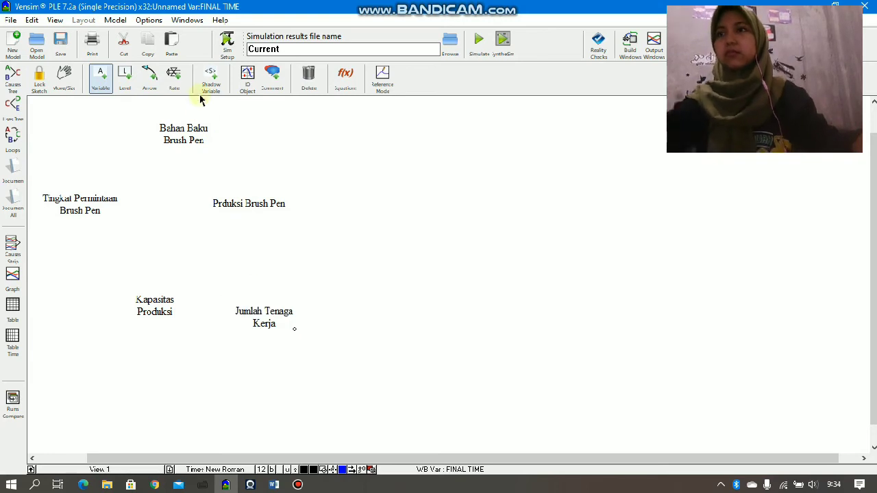
# Draw arrows to Prduksi Brush Pen from Bahan Baku Brush Pen, Tingkat Permintaan Brush Pen, Kapasitas Produksi and Jumlah Tenaga Kerja.
pyautogui.click(150, 77)
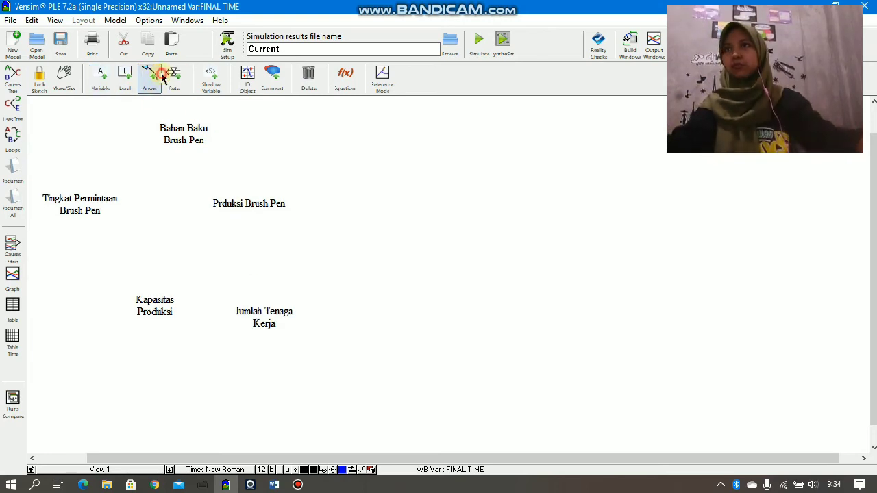
pyautogui.moveTo(197, 140)
pyautogui.mouseDown()
pyautogui.moveTo(220, 153)
pyautogui.moveTo(231, 194)
pyautogui.moveTo(212, 149)
pyautogui.moveTo(195, 141)
pyautogui.mouseUp()
pyautogui.click(196, 136)
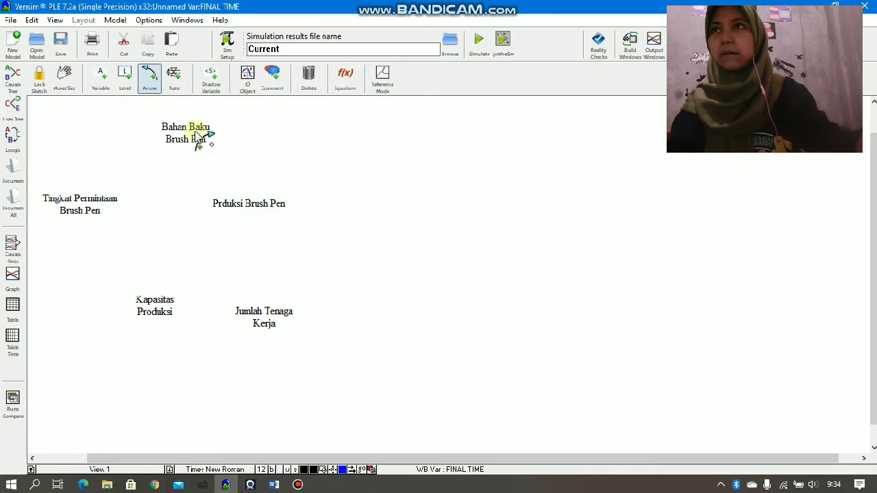
pyautogui.click(241, 205)
pyautogui.click(89, 205)
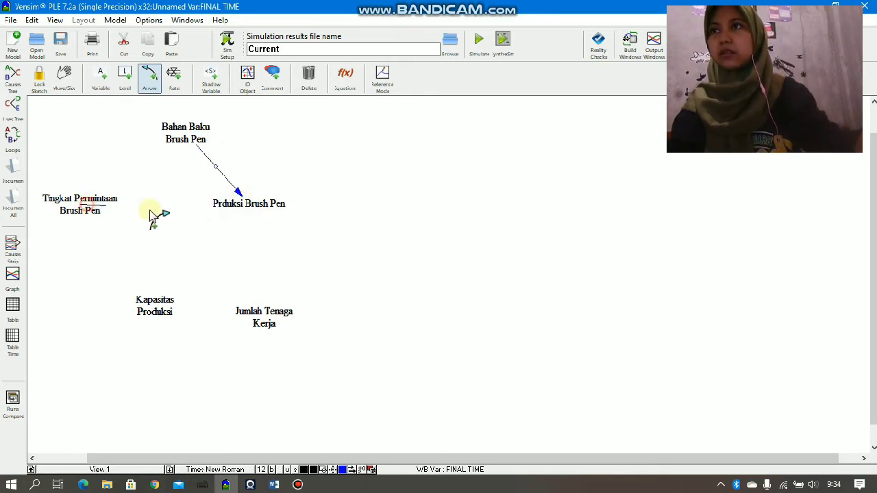
pyautogui.click(251, 209)
pyautogui.click(157, 306)
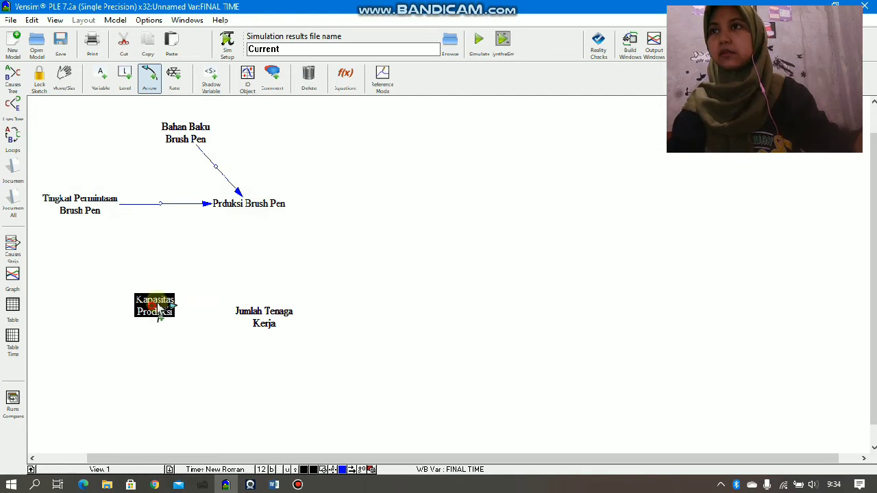
pyautogui.click(250, 211)
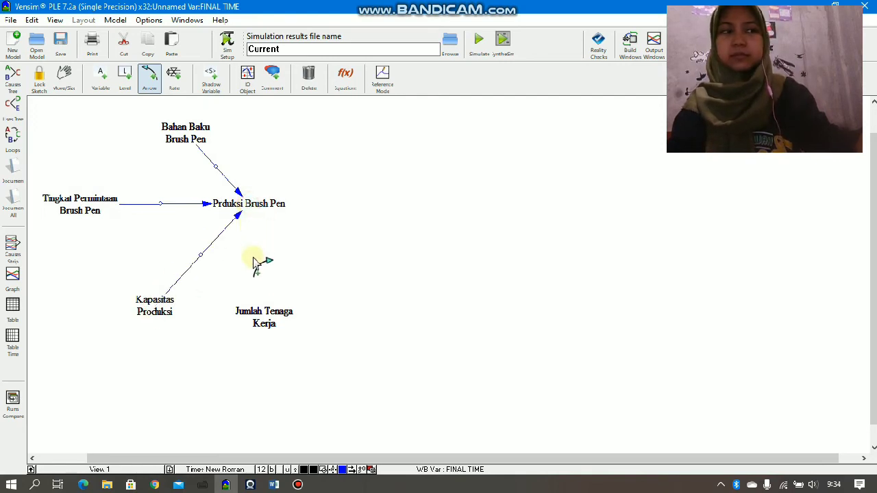
pyautogui.click(271, 210)
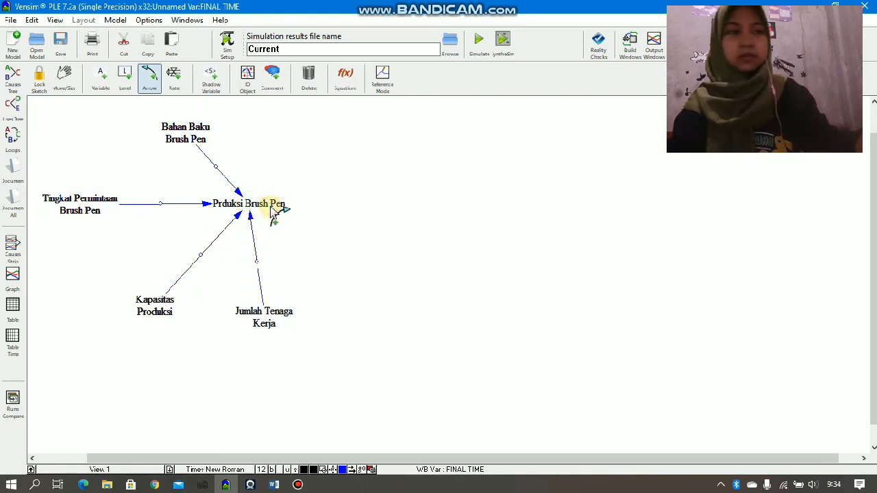
# Connect Jumlah Tenaga Kerja and Tingkat Permintaan Brush Pen with one arrow in each direction.
pyautogui.click(262, 310)
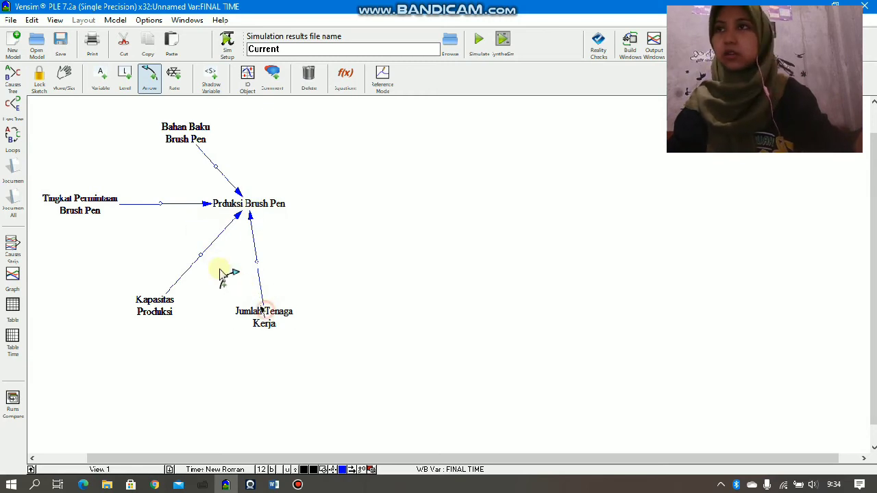
pyautogui.click(99, 207)
pyautogui.click(88, 212)
pyautogui.click(259, 330)
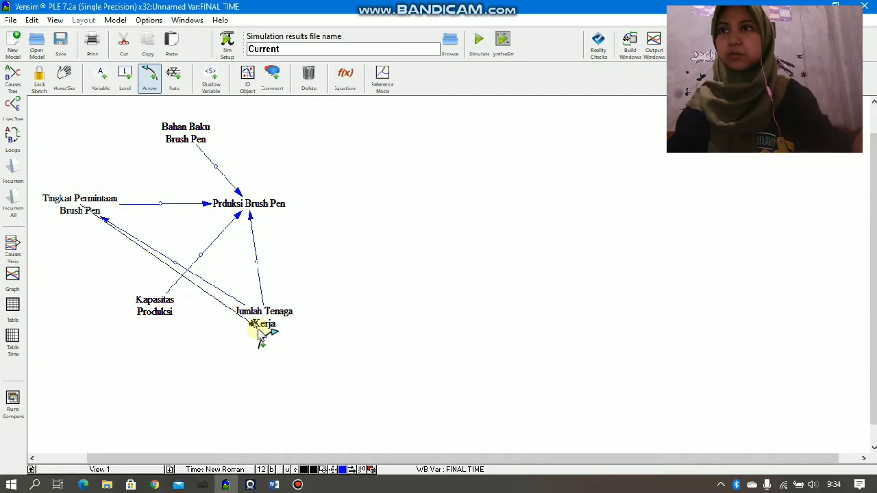
pyautogui.click(259, 331)
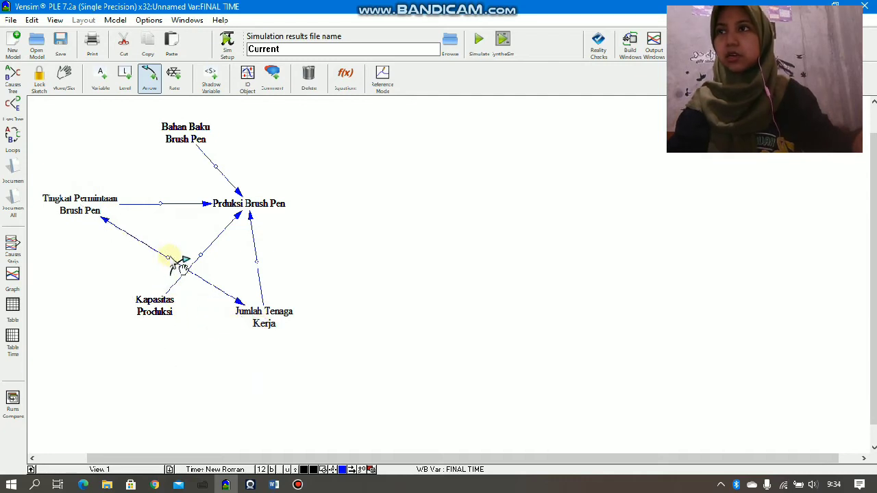
# Curve apart the two arrows between Tingkat Permintaan Brush Pen and Jumlah Tenaga Kerja, and add an arched arrow from Kapasitas Produksi to Jumlah Tenaga Kerja.
pyautogui.moveTo(170, 258); pyautogui.dragTo(94, 331)
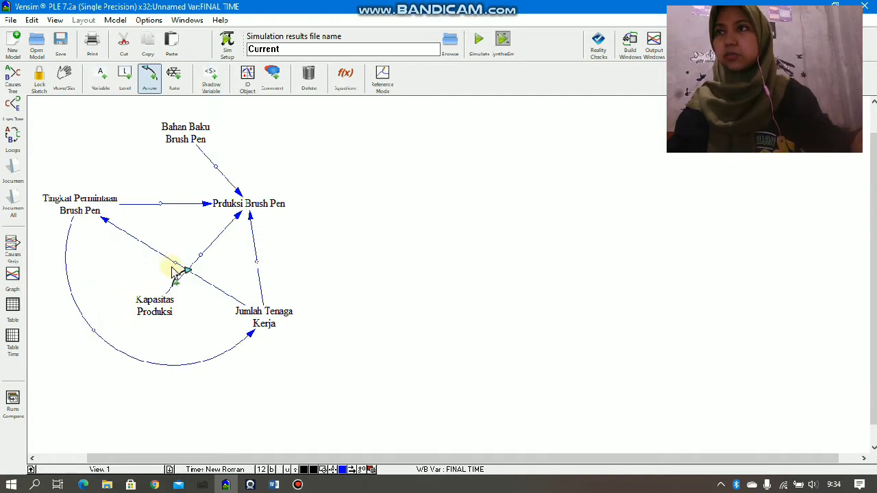
pyautogui.moveTo(180, 269); pyautogui.dragTo(192, 246)
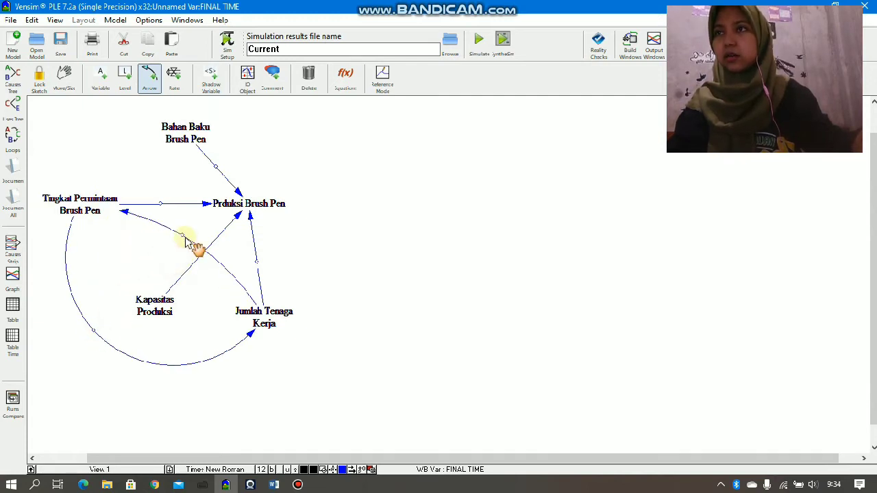
pyautogui.click(157, 305)
pyautogui.click(250, 312)
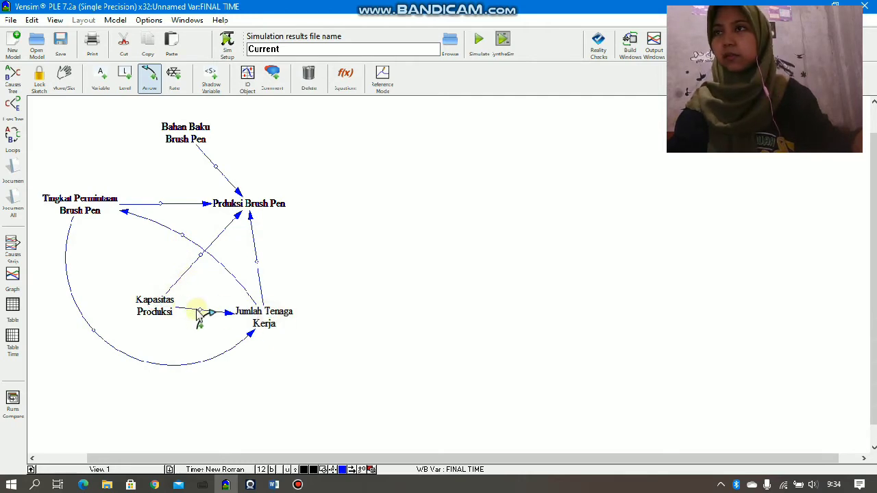
pyautogui.moveTo(203, 312); pyautogui.dragTo(214, 254)
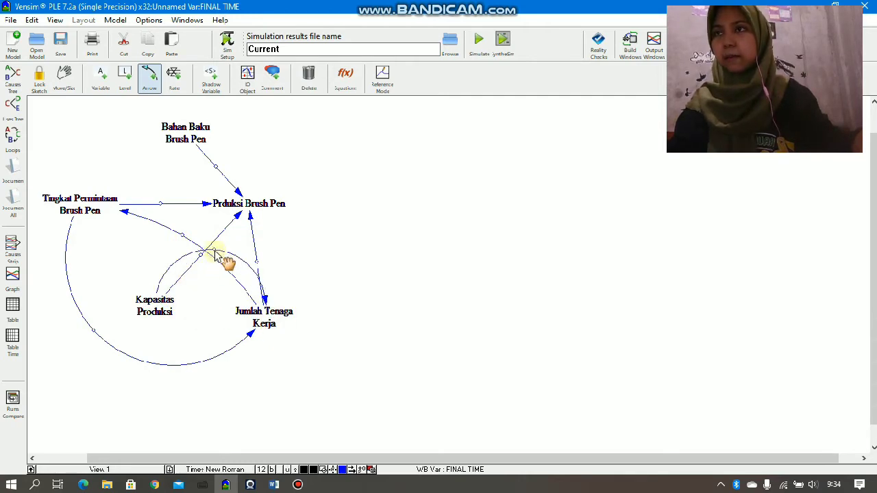
pyautogui.click(157, 313)
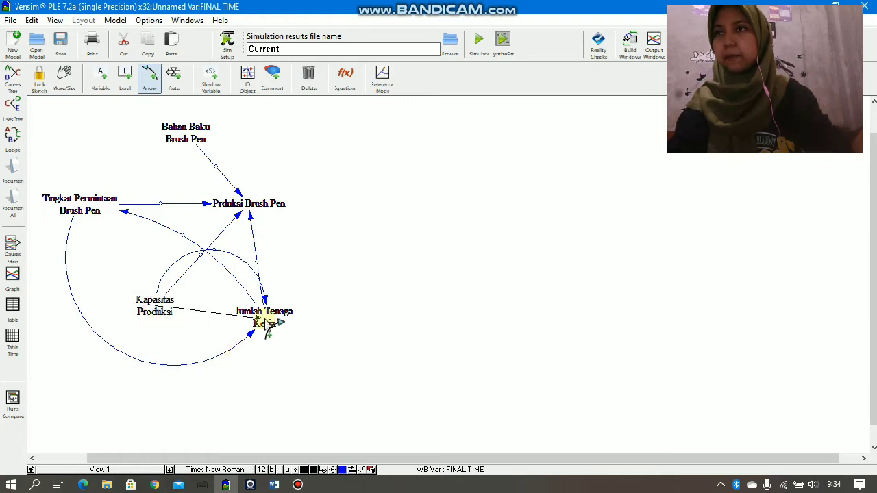
pyautogui.click(245, 327)
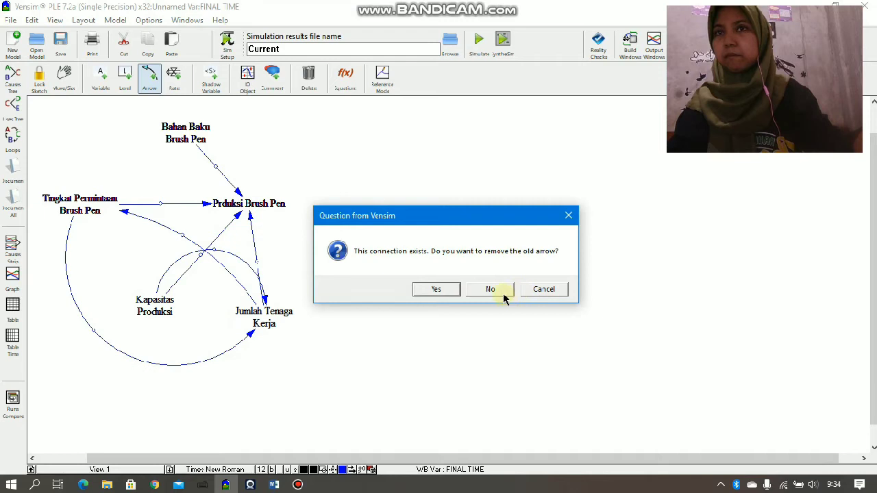
pyautogui.click(436, 290)
# Add an arrow from Jumlah Tenaga Kerja back to Kapasitas Produksi and curve it below both variables.
pyautogui.click(291, 316)
pyautogui.click(140, 311)
pyautogui.moveTo(218, 318); pyautogui.dragTo(212, 385)
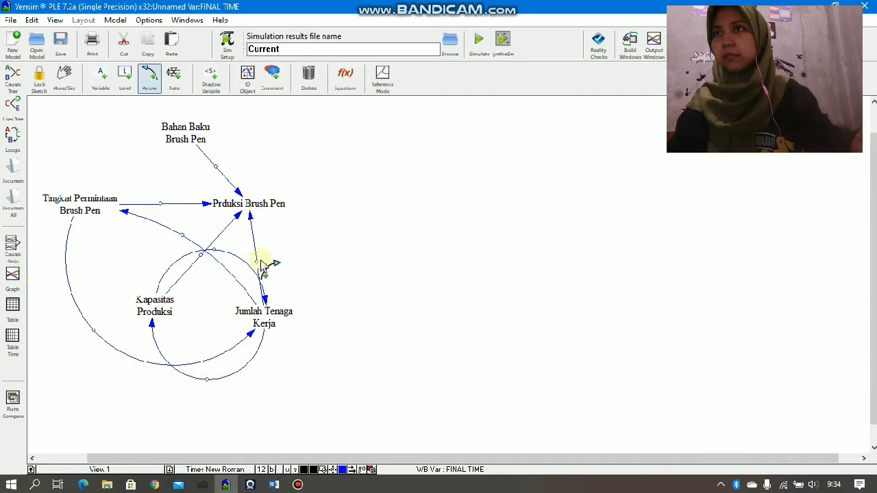
# Bend the four arrows leading into Prduksi Brush Pen into outward curves and slightly flatten the arc from Kapasitas Produksi to Jumlah Tenaga Kerja.
pyautogui.moveTo(258, 262); pyautogui.dragTo(292, 257)
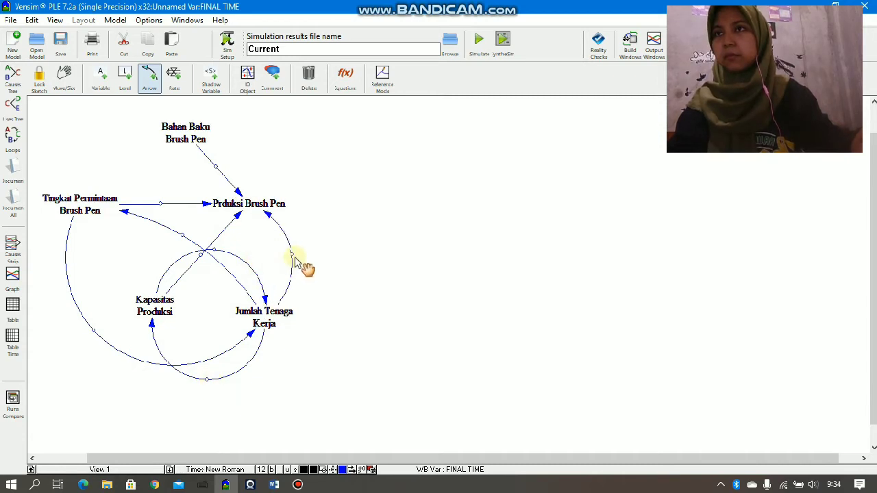
pyautogui.click(215, 251)
pyautogui.moveTo(215, 251)
pyautogui.mouseDown()
pyautogui.moveTo(225, 274)
pyautogui.moveTo(185, 252)
pyautogui.mouseUp()
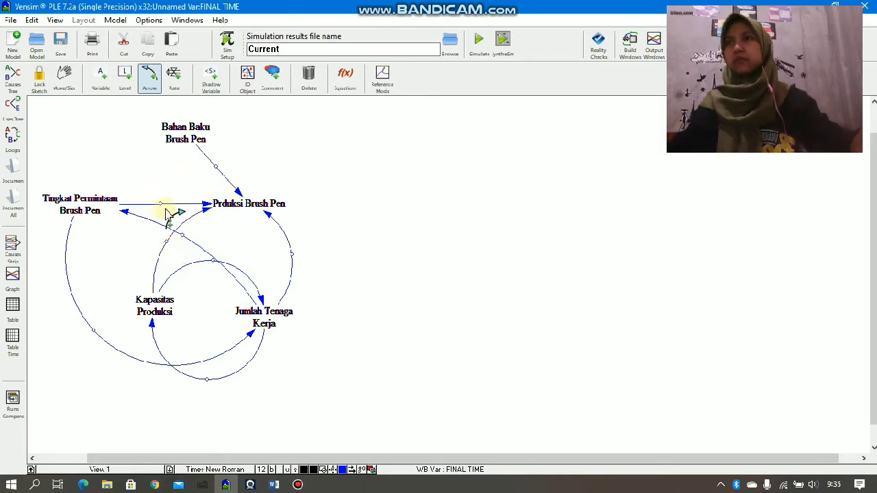
pyautogui.moveTo(163, 205)
pyautogui.mouseDown()
pyautogui.moveTo(168, 176)
pyautogui.moveTo(254, 168)
pyautogui.moveTo(255, 161)
pyautogui.mouseUp()
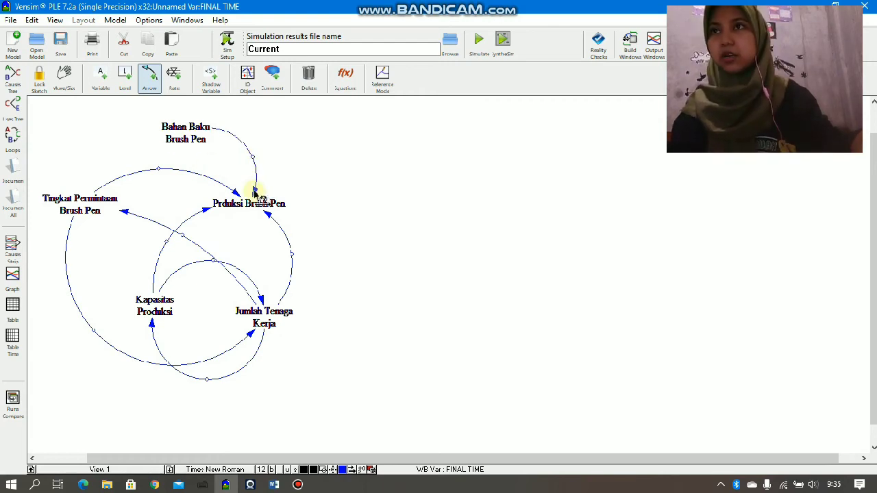
# Set + polarity on the arrows into Prduksi Brush Pen from Bahan Baku Brush Pen, Tingkat Permintaan Brush Pen, Kapasitas Produksi and Jumlah Tenaga Kerja.
pyautogui.rightClick(254, 193)
pyautogui.click(114, 222)
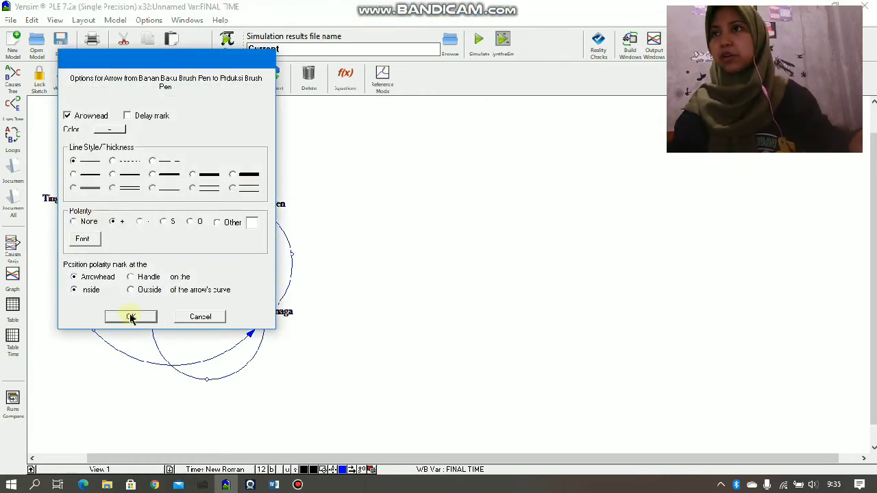
pyautogui.click(132, 317)
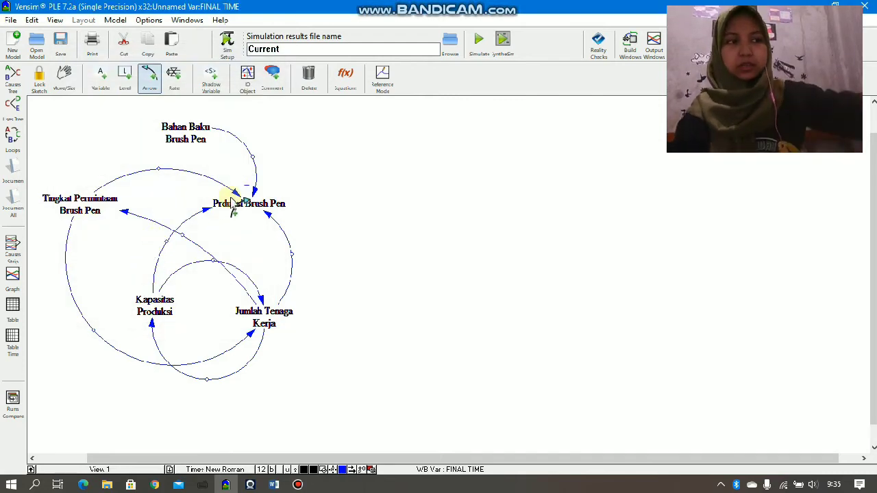
pyautogui.rightClick(233, 192)
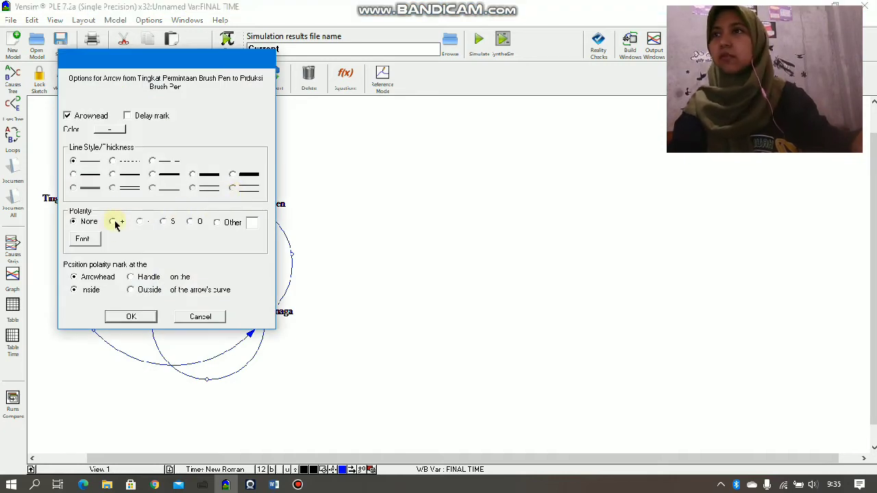
pyautogui.click(130, 311)
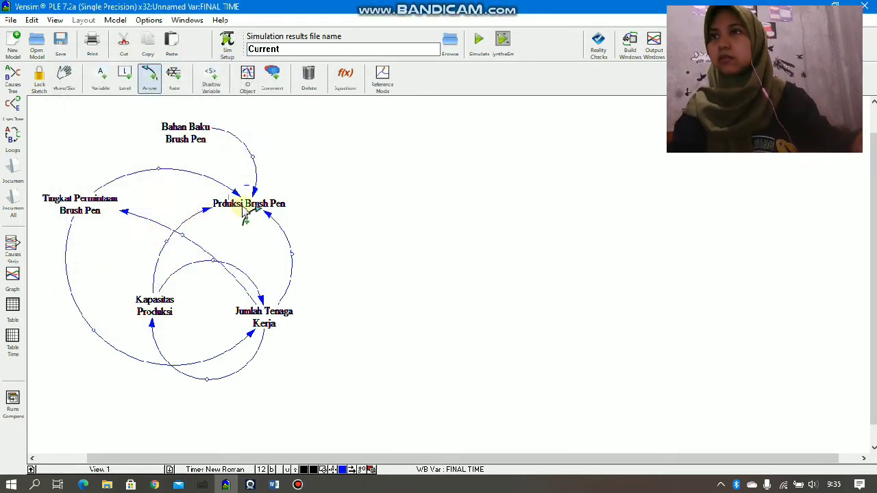
pyautogui.rightClick(203, 211)
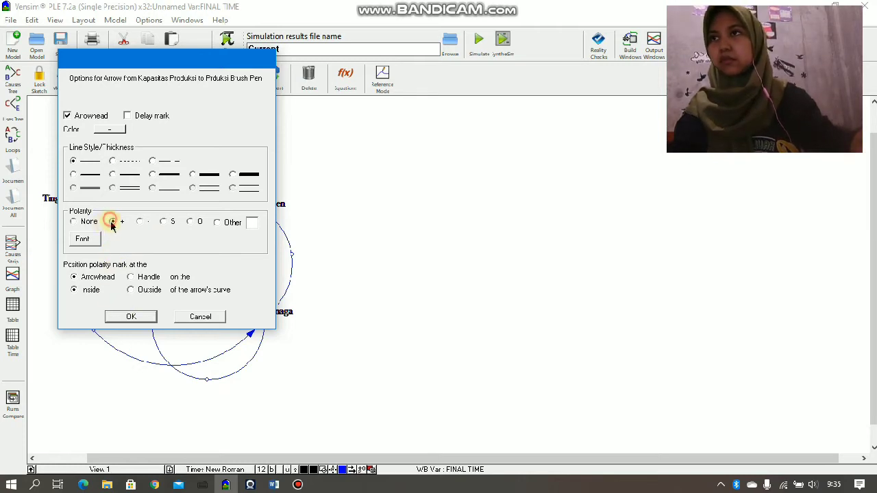
pyautogui.click(197, 318)
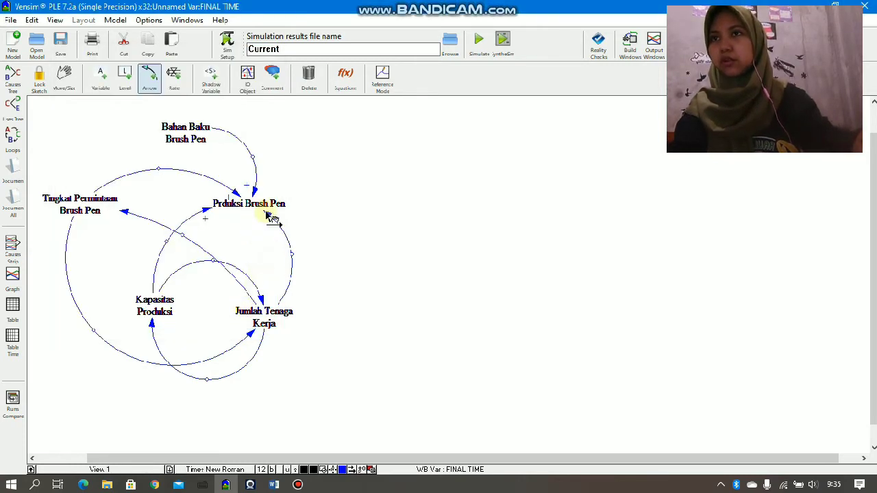
pyautogui.rightClick(193, 211)
pyautogui.click(113, 222)
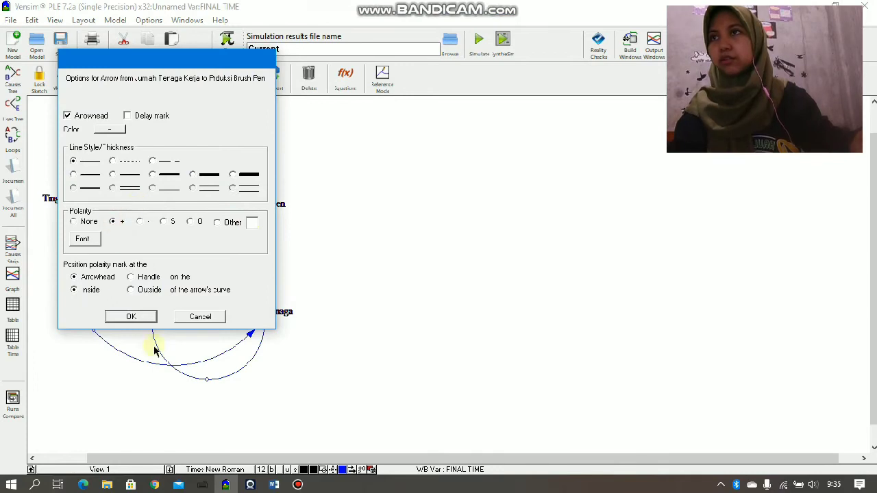
pyautogui.click(149, 319)
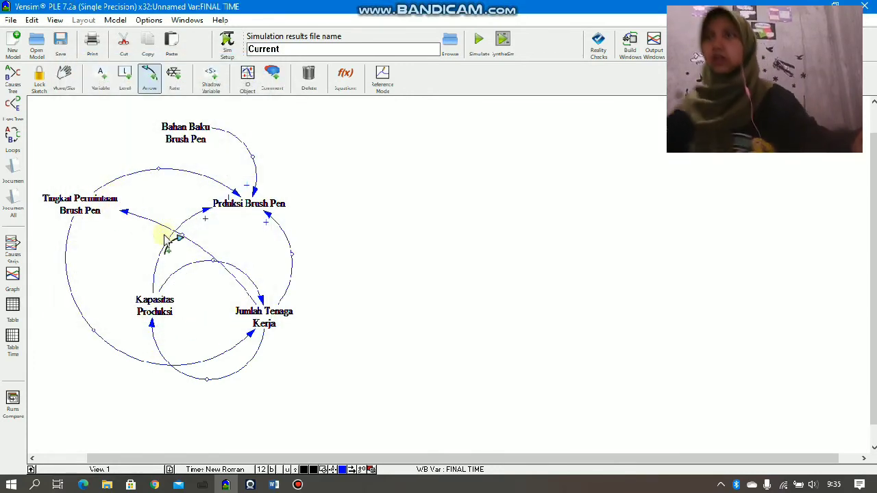
# Set - polarity on the arrow from Jumlah Tenaga Kerja to Tingkat Permintaan Brush Pen and + polarity on the arrow in the opposite direction.
pyautogui.click(124, 214)
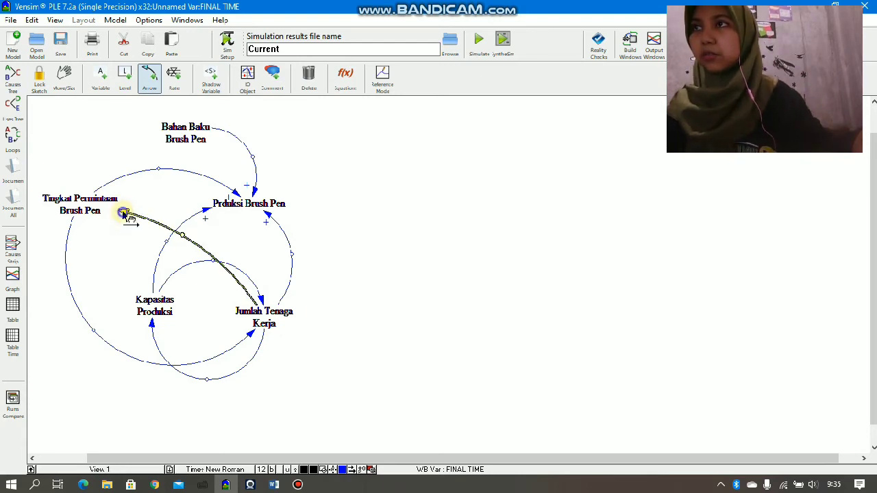
pyautogui.rightClick(124, 214)
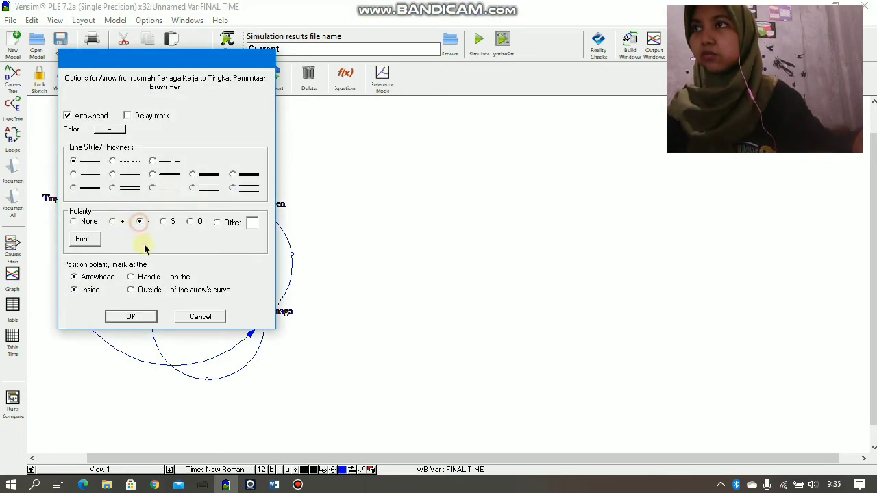
pyautogui.click(143, 316)
pyautogui.click(250, 338)
pyautogui.rightClick(249, 333)
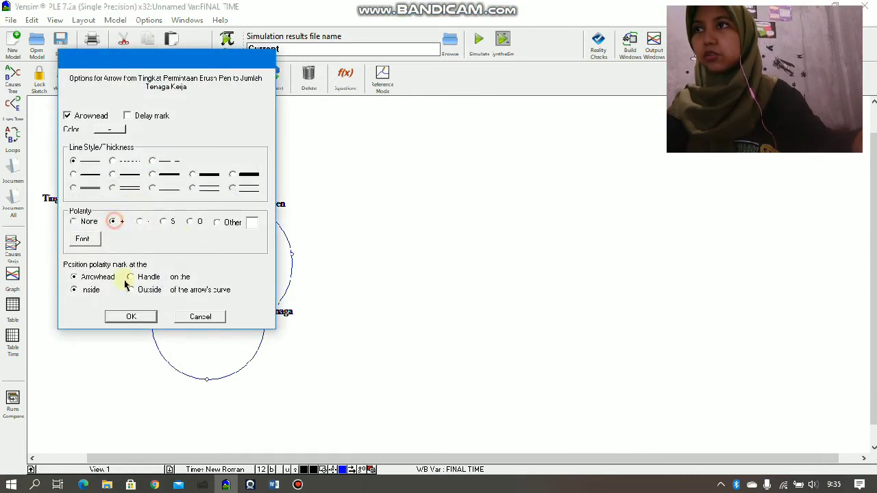
pyautogui.click(153, 315)
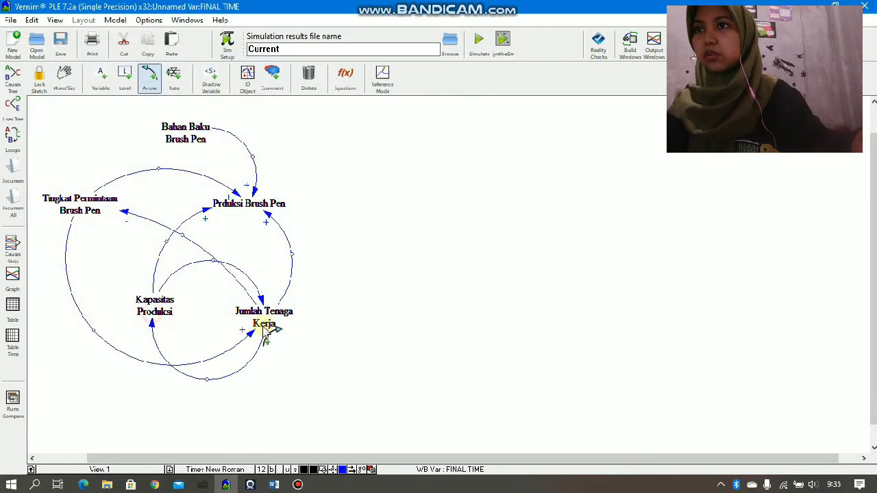
# Set - polarity on the arrow from Jumlah Tenaga Kerja to Kapasitas Produksi and + polarity on the arrow in the opposite direction.
pyautogui.rightClick(155, 325)
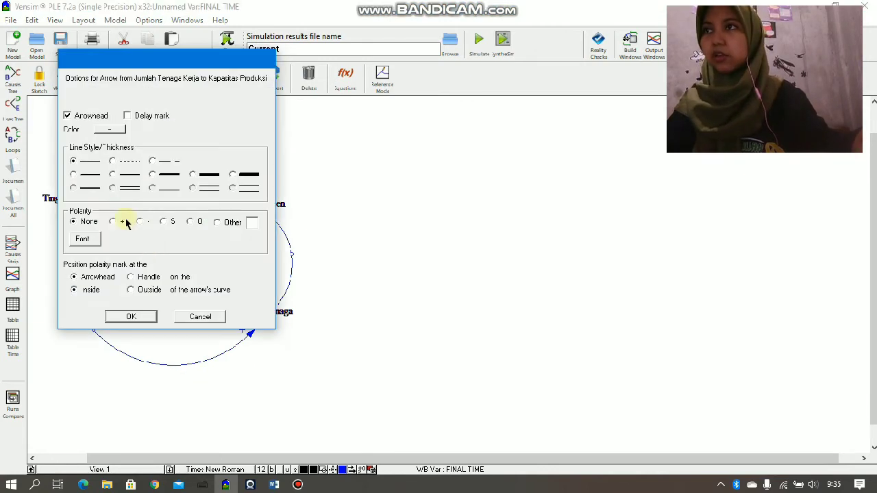
pyautogui.click(139, 222)
pyautogui.click(132, 316)
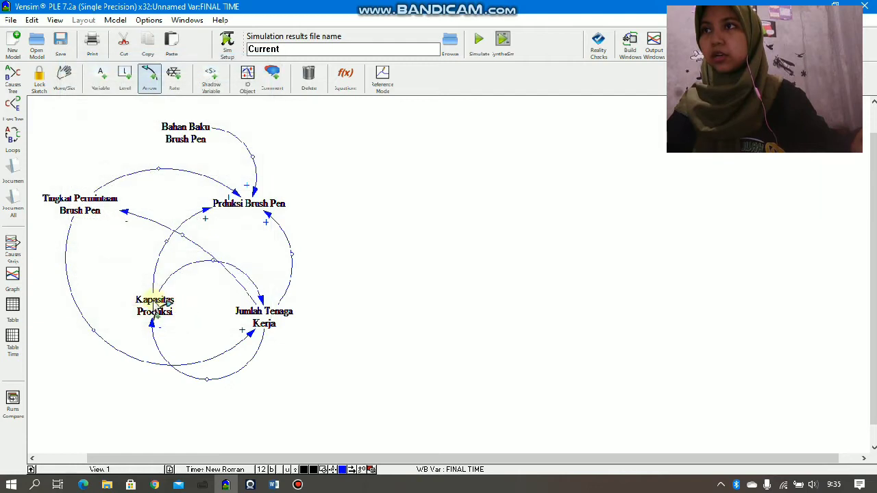
pyautogui.click(261, 303)
pyautogui.rightClick(261, 302)
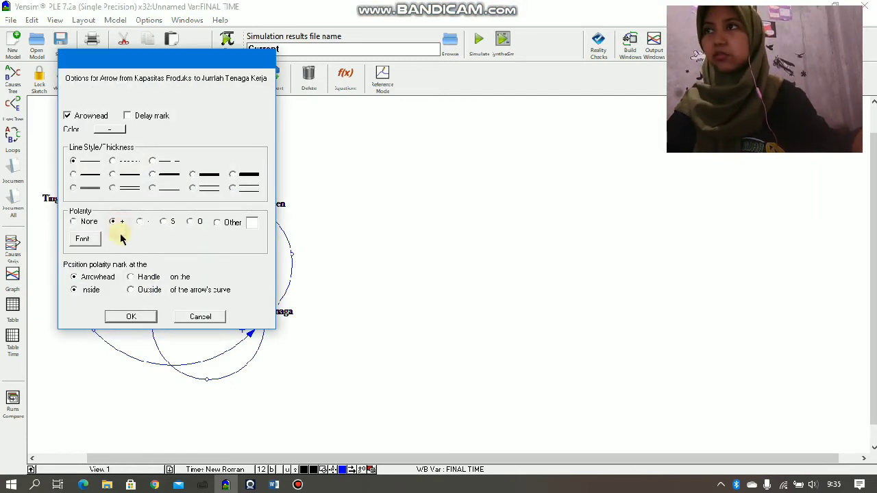
pyautogui.click(130, 317)
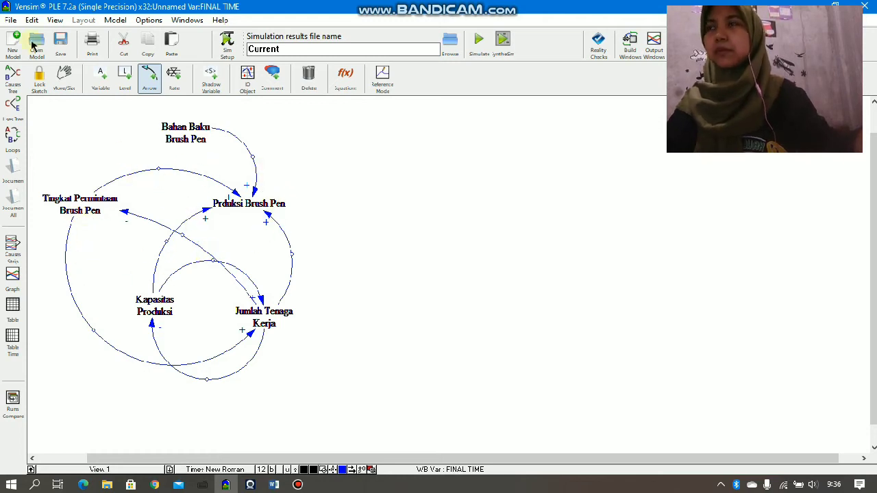
# Open the existing model Causal Diagram.mdl from the Documents folder without saving the current sketch.
pyautogui.click(11, 20)
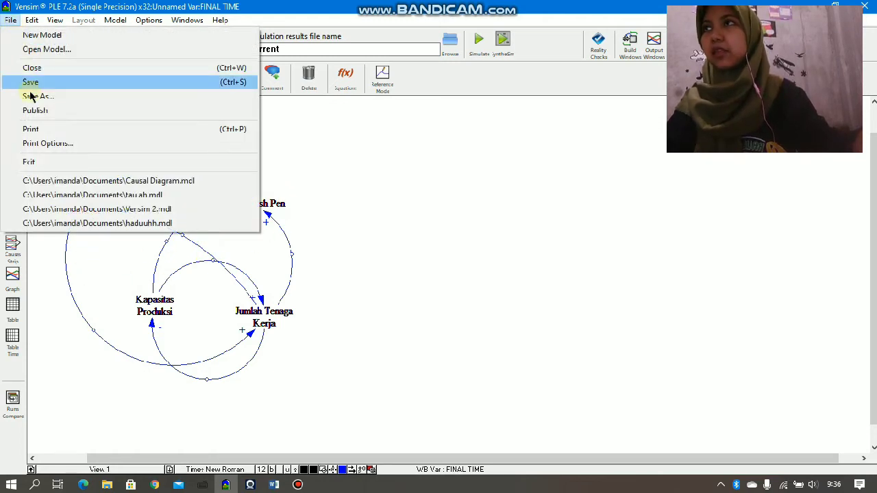
pyautogui.click(46, 49)
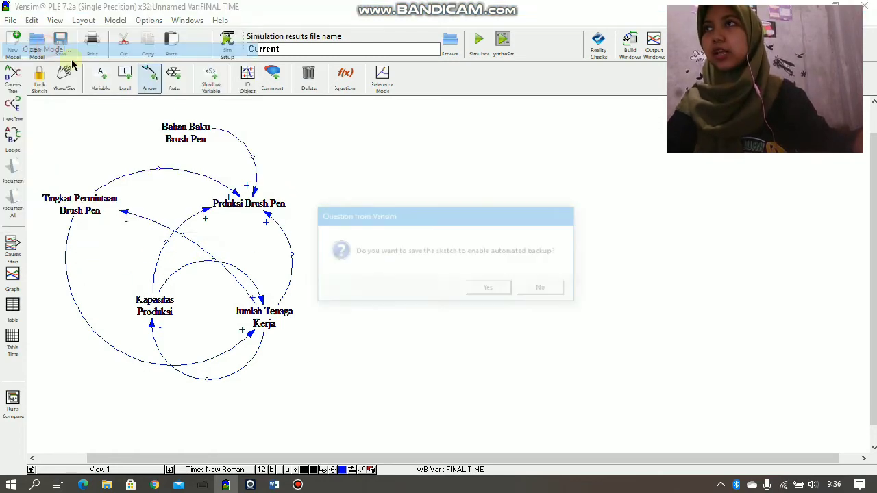
pyautogui.click(545, 290)
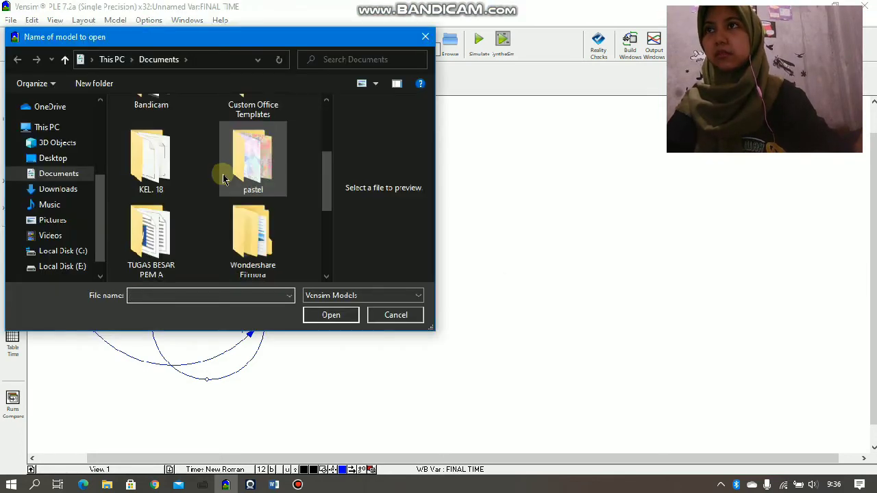
pyautogui.scroll(-3, 222, 172)
pyautogui.click(226, 176)
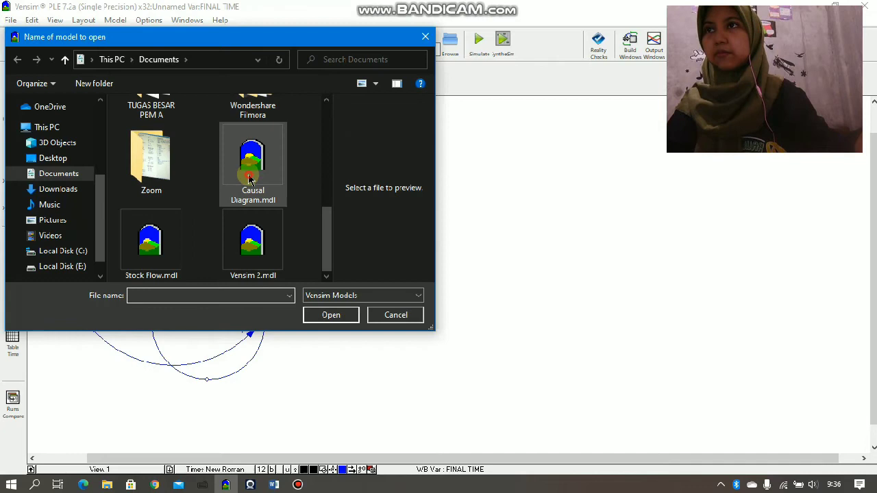
pyautogui.click(346, 312)
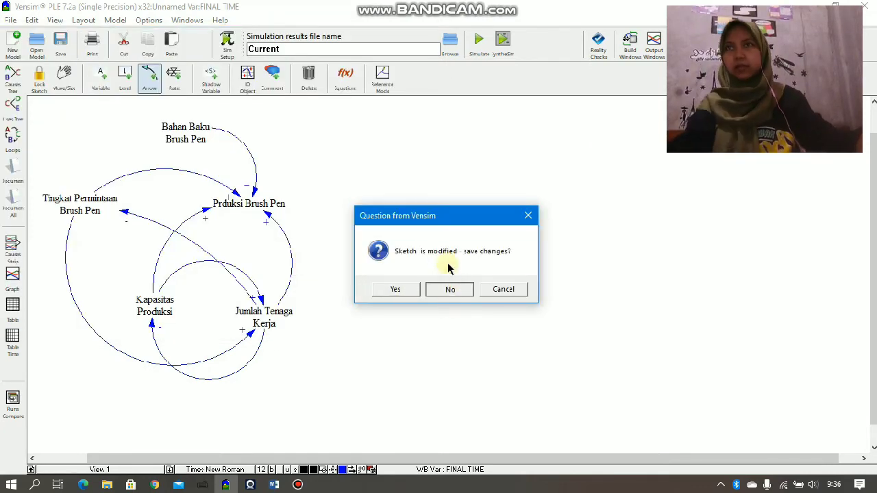
pyautogui.click(450, 288)
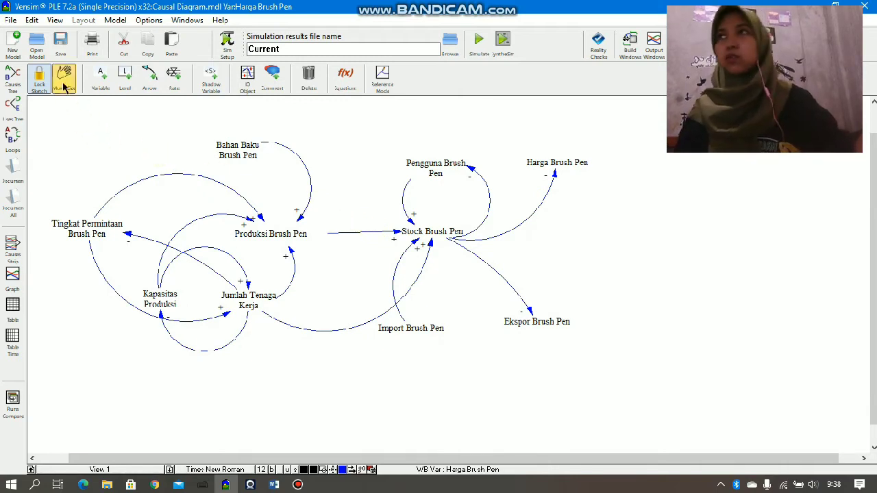
# Create a new model with initial time 2020, final time 2025 and Year as the time unit.
pyautogui.click(13, 41)
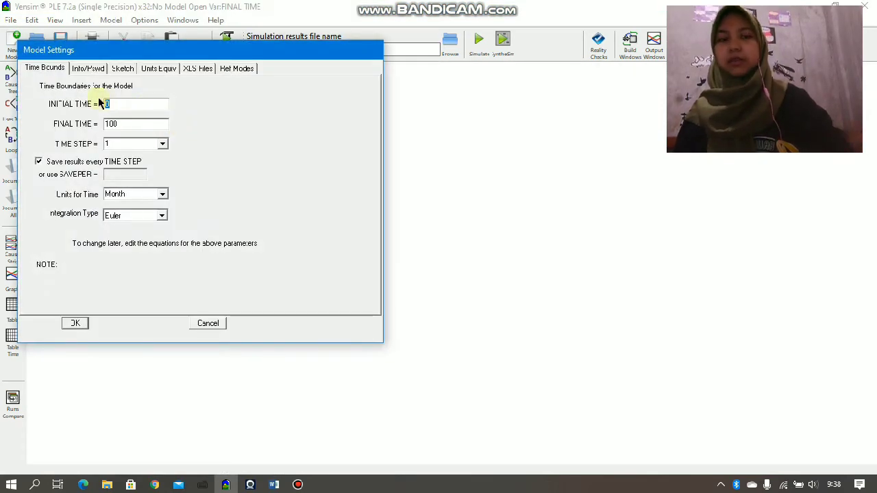
pyautogui.write('2020')
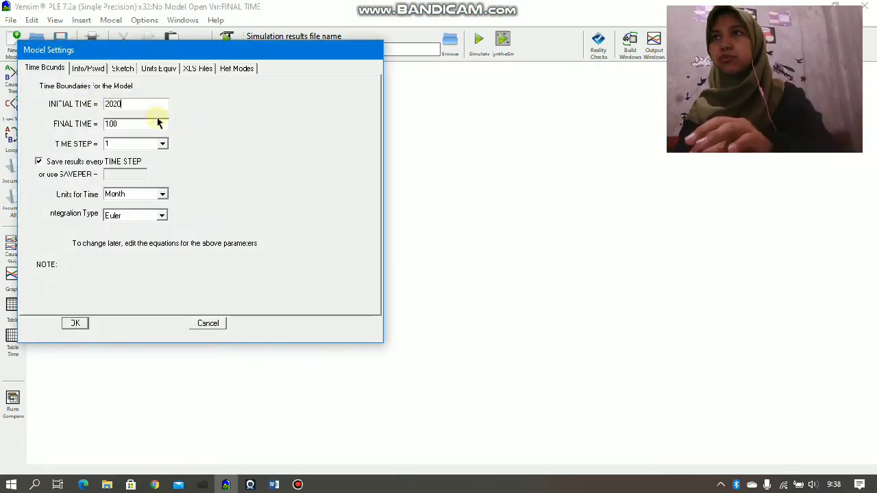
pyautogui.moveTo(124, 123); pyautogui.dragTo(87, 124)
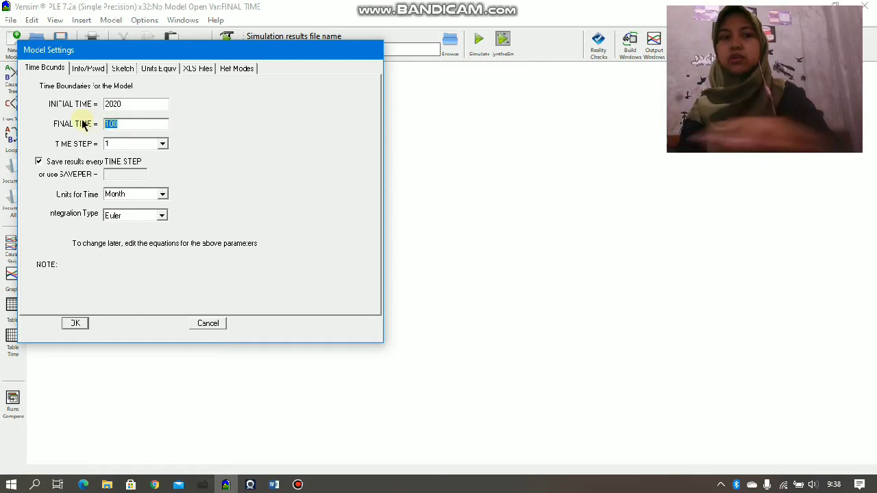
pyautogui.write('2025')
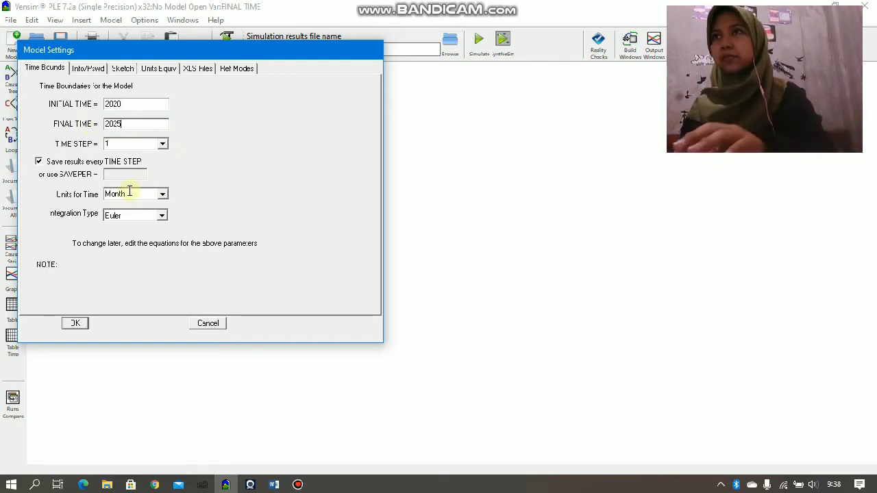
pyautogui.click(163, 195)
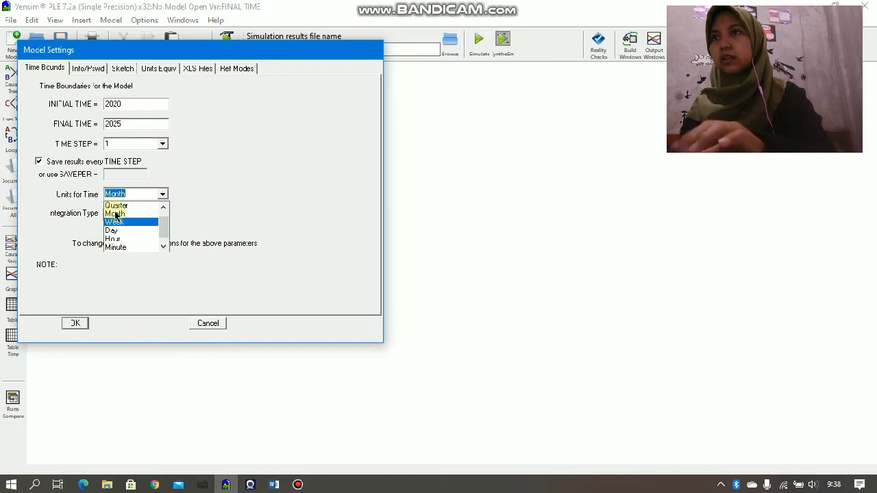
pyautogui.click(114, 206)
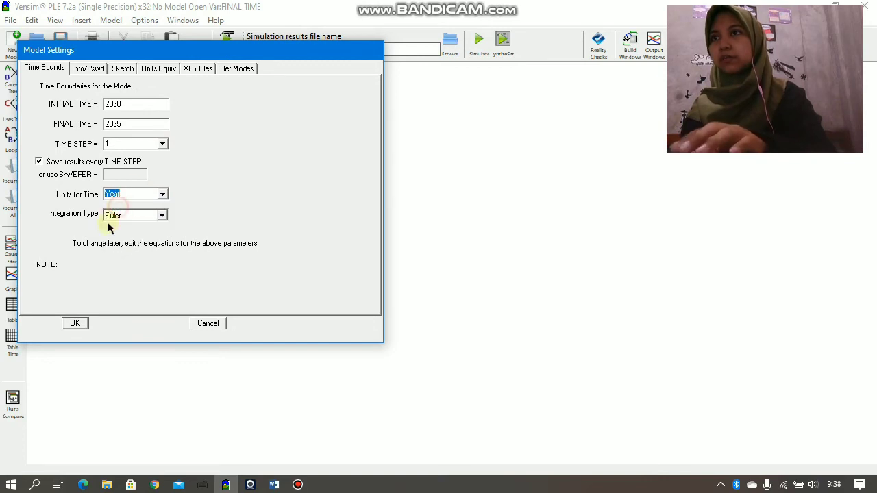
pyautogui.click(75, 324)
# Add a level named Jumlah Permintaan Brush Pen in the upper part of the sketch and enlarge its box to fit the name.
pyautogui.click(125, 78)
pyautogui.click(199, 160)
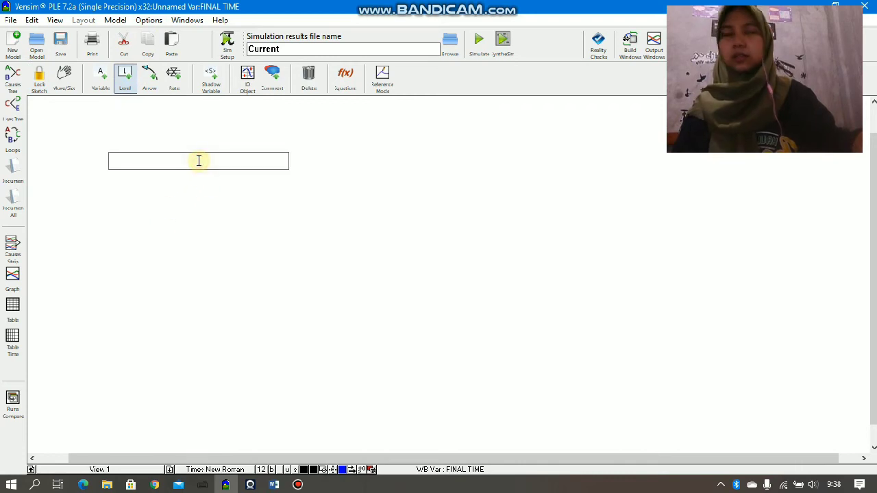
pyautogui.write('Jumlah Permintaan Brush')
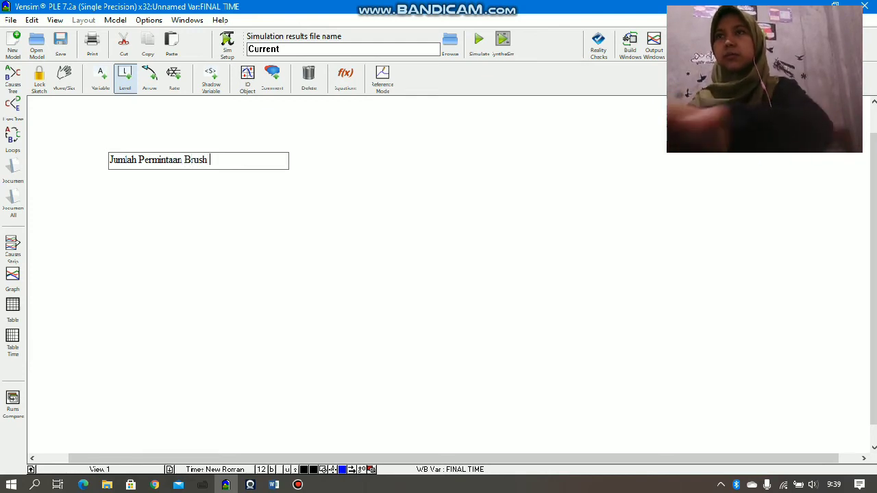
pyautogui.press('Return')
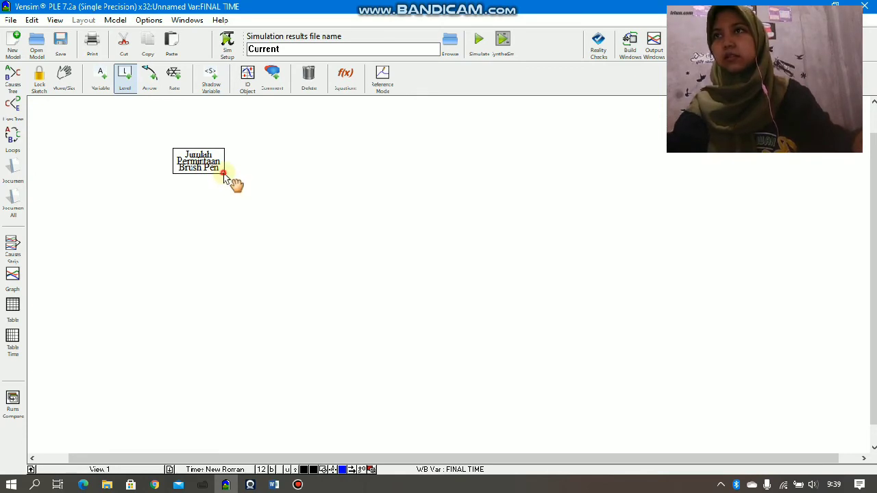
pyautogui.moveTo(224, 174); pyautogui.dragTo(226, 185)
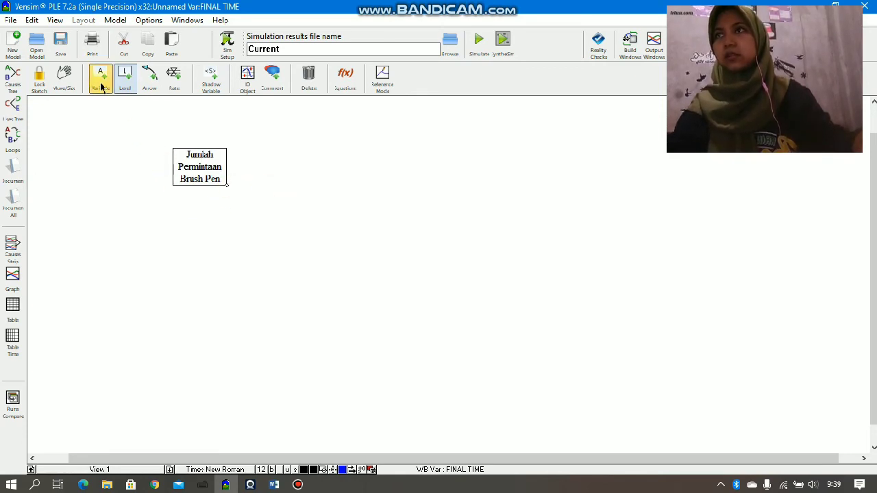
# Draw an outflow rate named Penurunan Permintaan from the Jumlah Permintaan Brush Pen level to a cloud on its right.
pyautogui.click(173, 77)
pyautogui.click(198, 168)
pyautogui.click(353, 169)
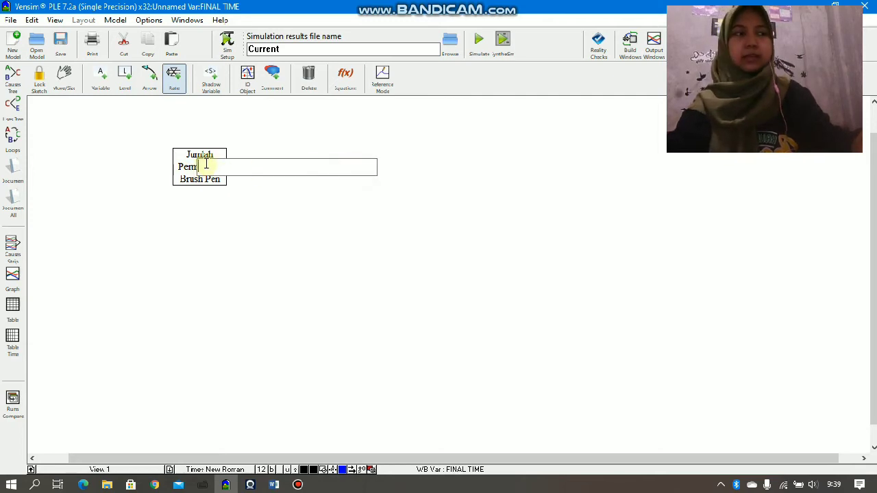
pyautogui.write('Penuruna')
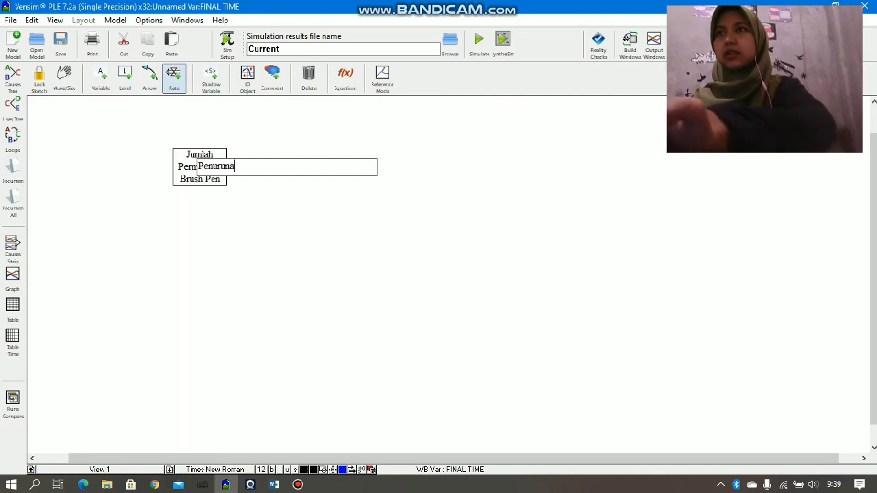
pyautogui.write('n Permintaa')
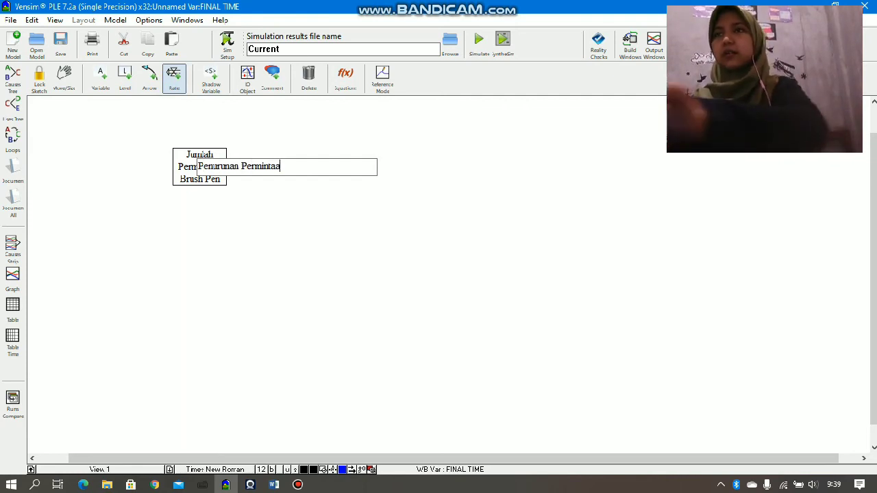
pyautogui.write('n')
pyautogui.press('Return')
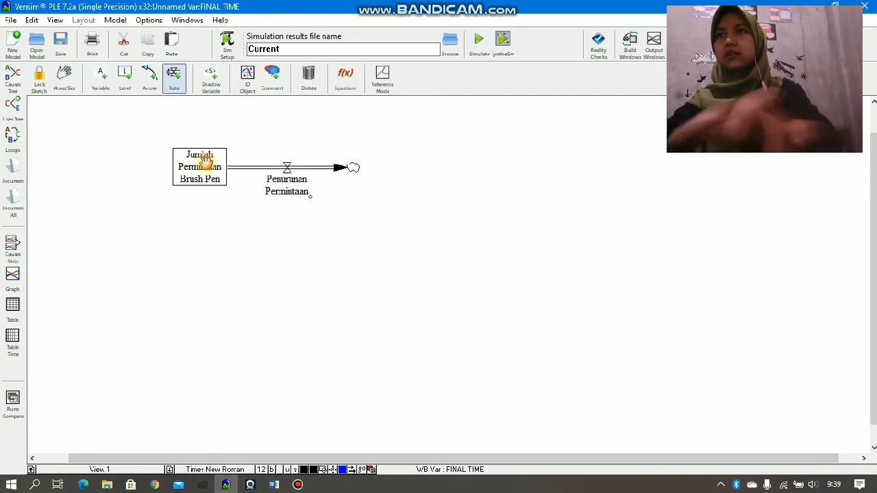
# Draw an inflow rate named Peningkatan Permintaan from a cloud into the Jumlah Permintaan Brush Pen level.
pyautogui.click(47, 167)
pyautogui.click(185, 161)
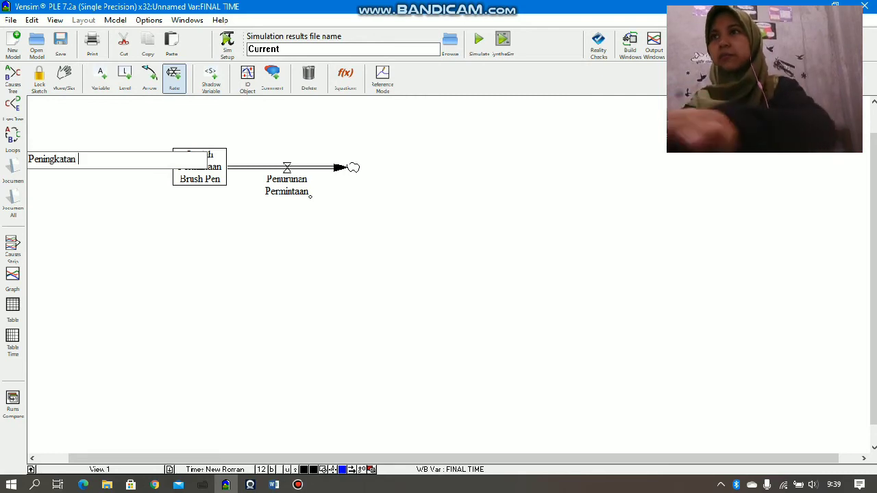
pyautogui.write('Peningkatan Permintaan')
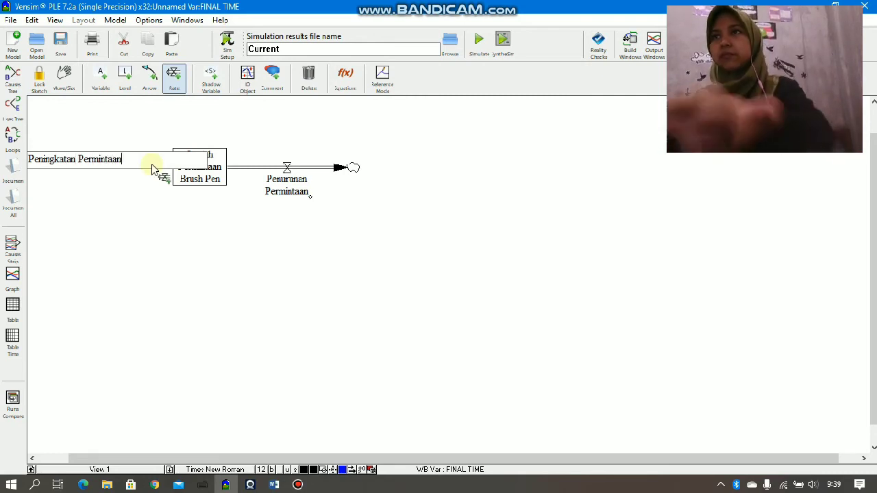
pyautogui.press('Return')
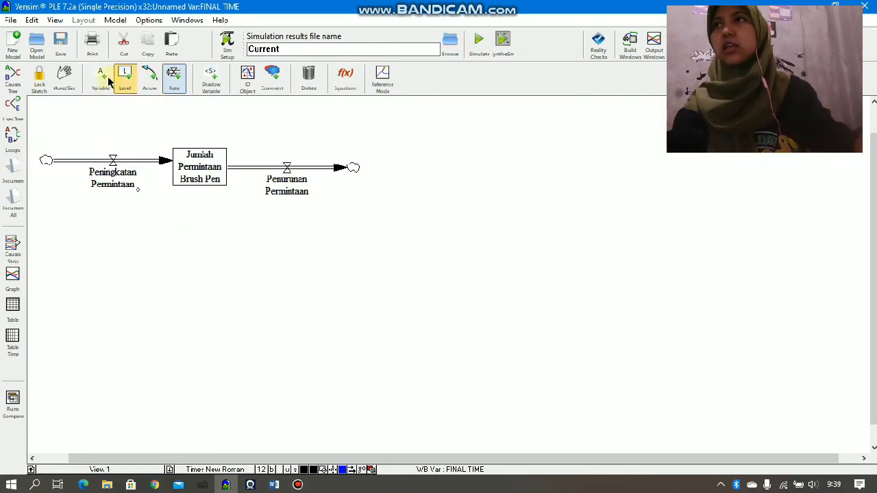
# Add a variable named Presentase Peningkatan above the Peningkatan Permintaan rate.
pyautogui.click(103, 80)
pyautogui.click(117, 105)
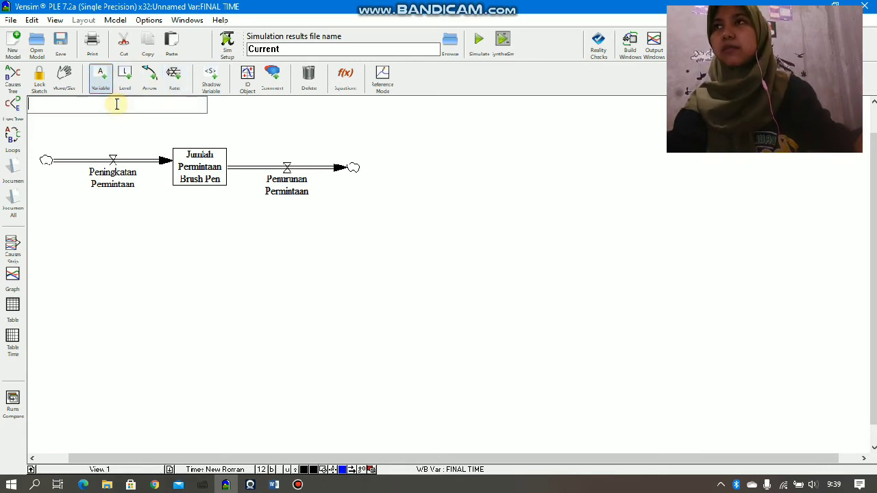
pyautogui.write('Peningkatan')
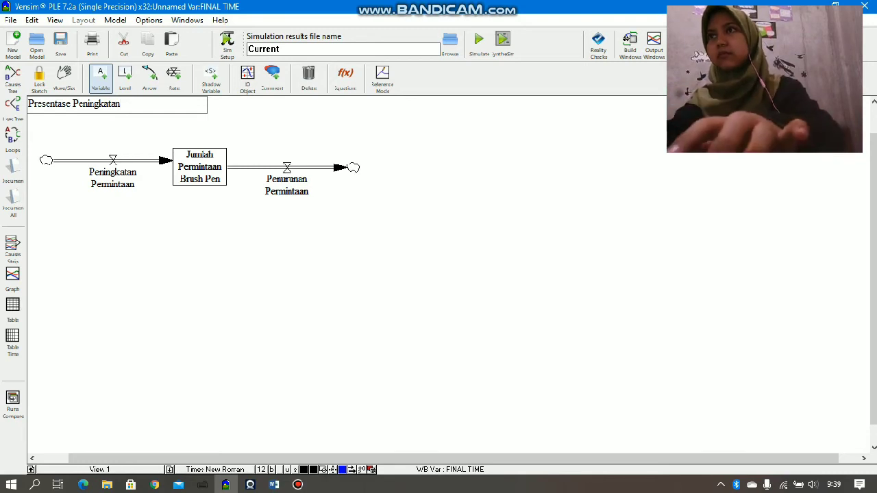
pyautogui.press('Return')
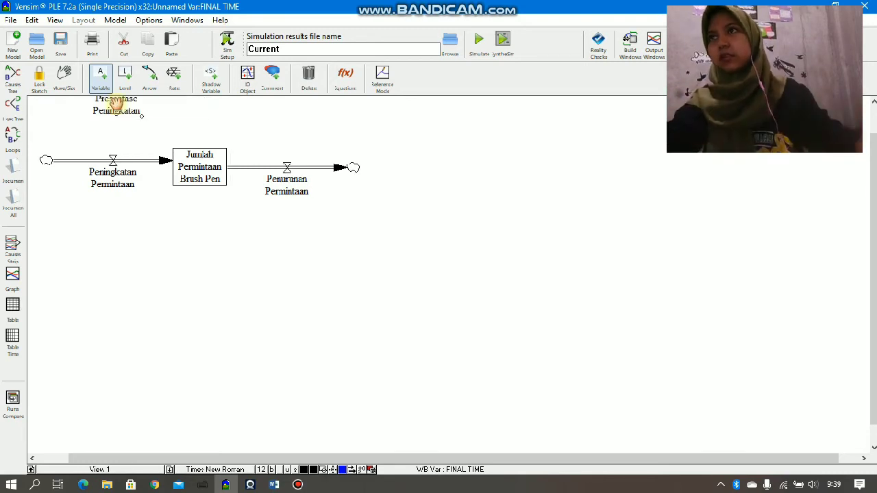
# Add a variable named Presentase Penurunan above the Penurunan Permintaan rate and reposition both percentage variables over their rates.
pyautogui.click(281, 103)
pyautogui.write('P')
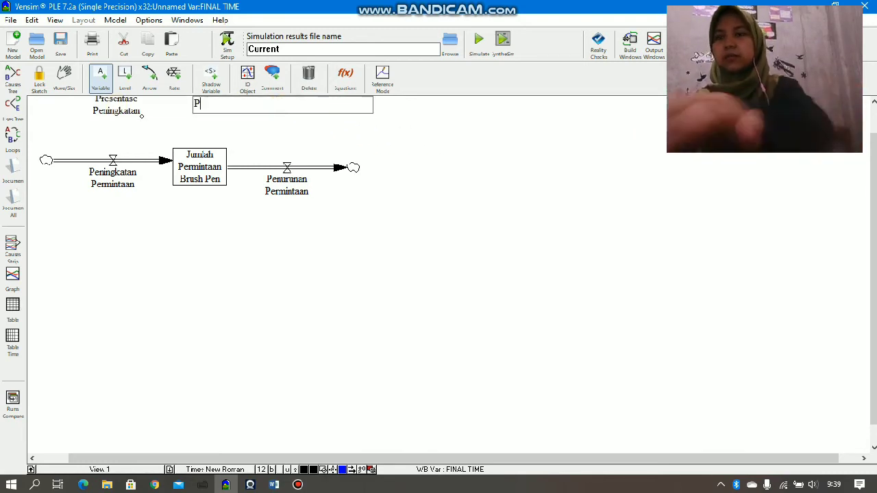
pyautogui.write('s')
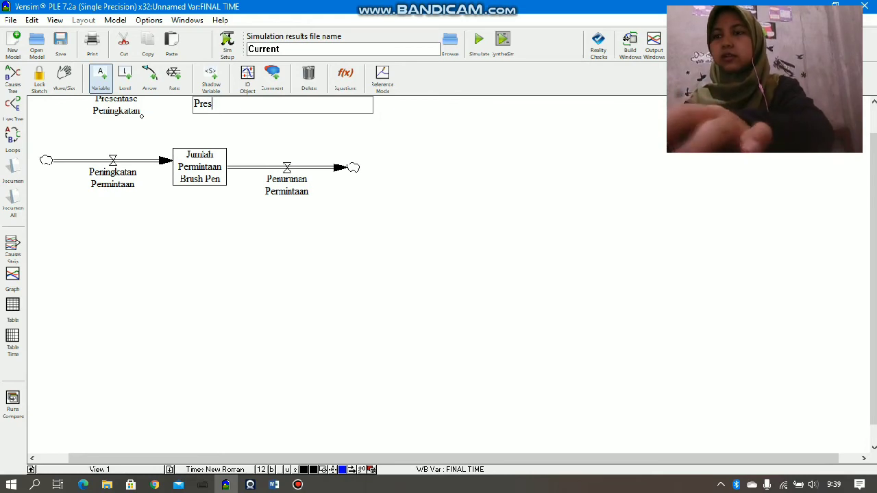
pyautogui.write('entase Penurunan')
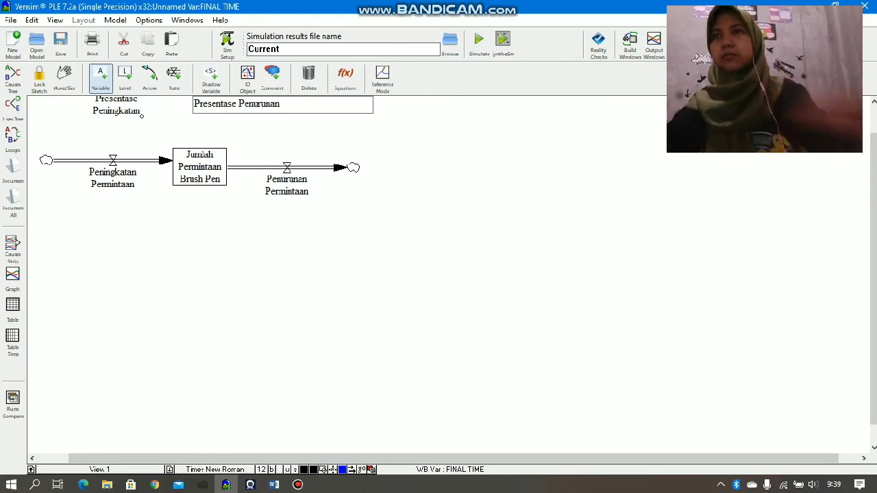
pyautogui.press('Return')
pyautogui.moveTo(288, 103); pyautogui.dragTo(310, 121)
pyautogui.moveTo(117, 101); pyautogui.dragTo(112, 108)
# Connect Presentase Peningkatan to the Peningkatan Permintaan rate and Presentase Penurunan to the Penurunan Permintaan rate with outward-curved arrows.
pyautogui.click(146, 75)
pyautogui.click(112, 112)
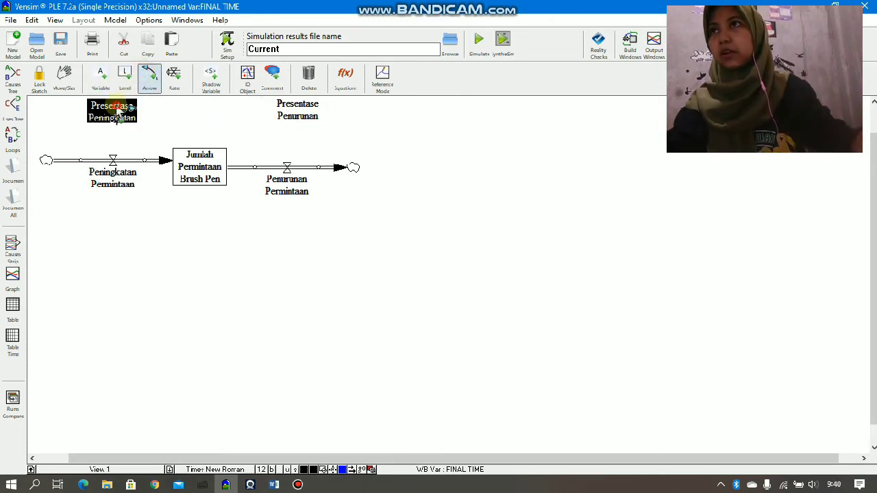
pyautogui.click(113, 160)
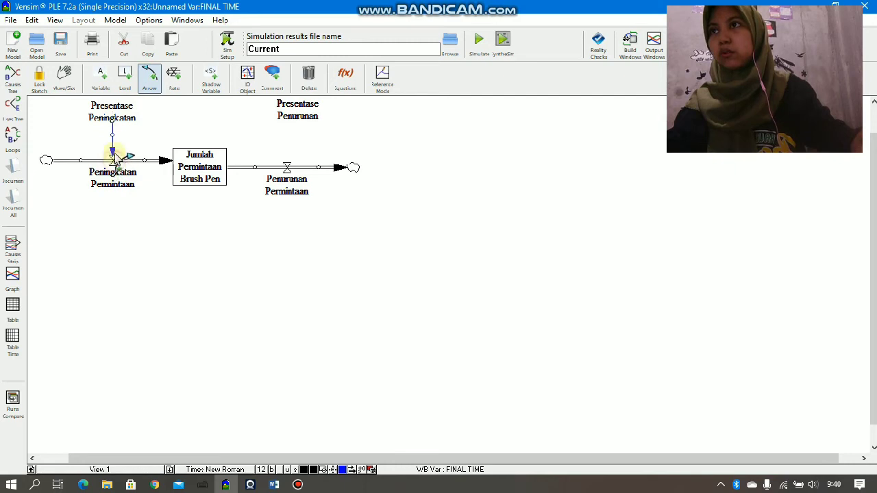
pyautogui.moveTo(117, 141); pyautogui.dragTo(81, 137)
pyautogui.click(297, 111)
pyautogui.click(287, 165)
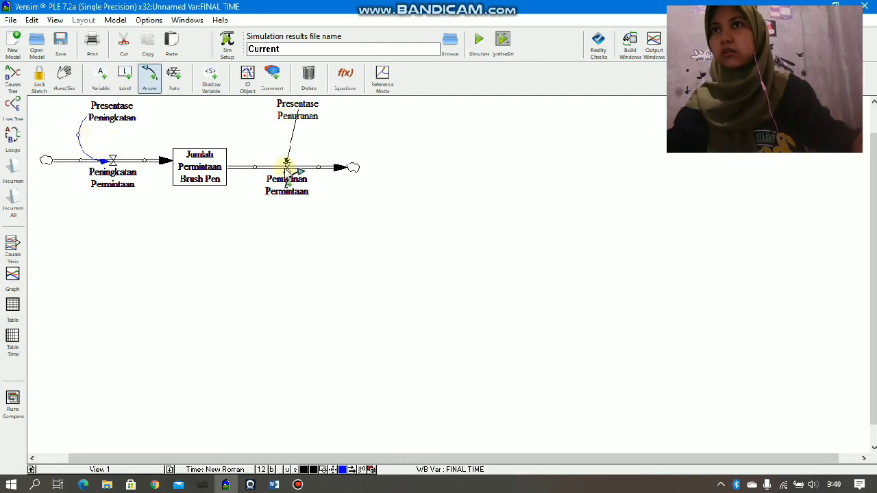
pyautogui.moveTo(293, 137); pyautogui.dragTo(329, 145)
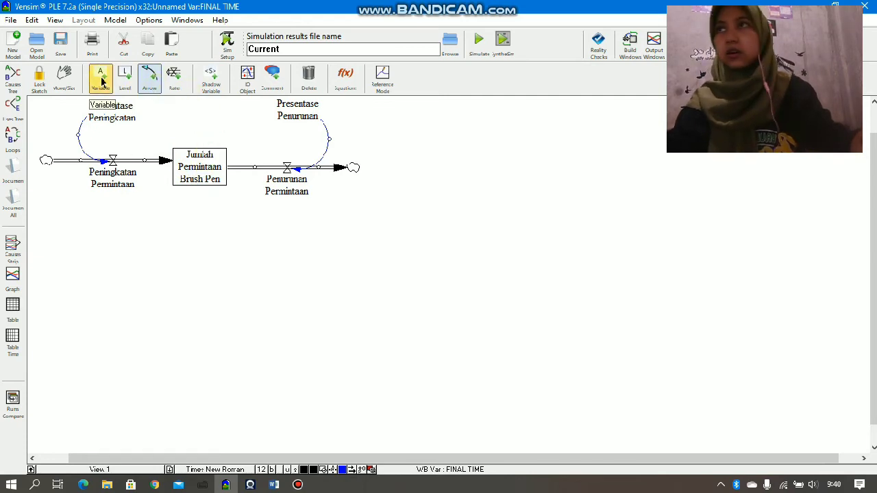
# Add a level named Ketersediaan Bahan Baku Brush Pen below Jumlah Permintaan Brush Pen, enlarge its box and align it under that level.
pyautogui.click(125, 77)
pyautogui.click(178, 262)
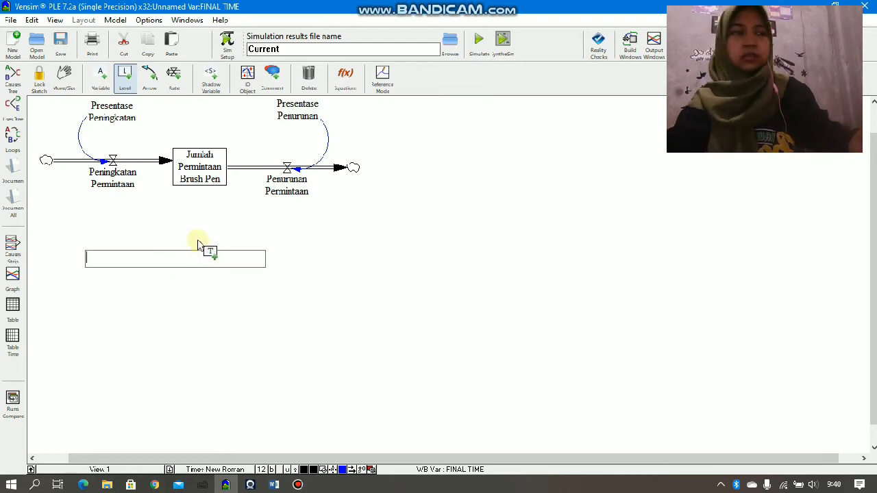
pyautogui.write('Keted')
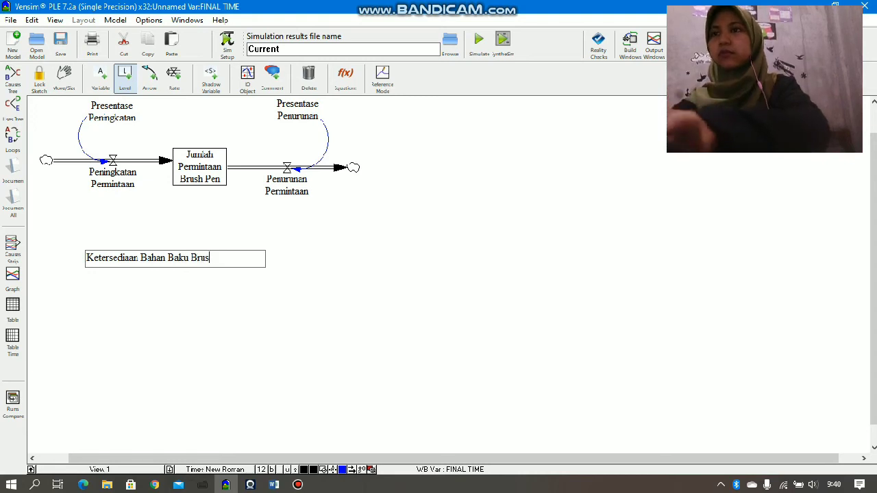
pyautogui.press('Return')
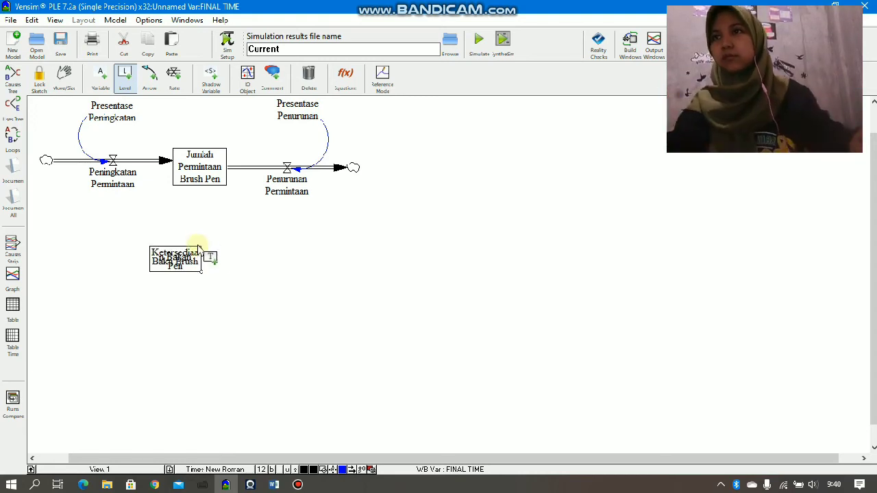
pyautogui.moveTo(201, 277)
pyautogui.mouseDown()
pyautogui.moveTo(205, 296)
pyautogui.moveTo(214, 294)
pyautogui.mouseUp()
pyautogui.moveTo(182, 261); pyautogui.dragTo(199, 268)
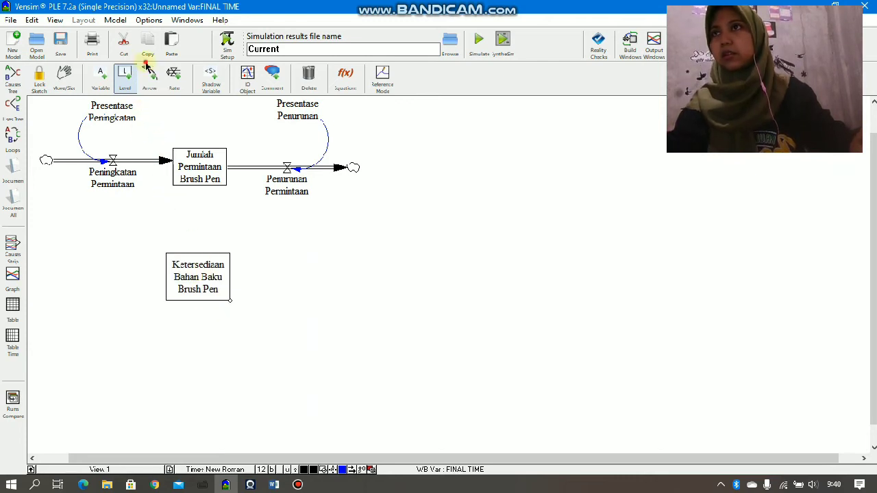
pyautogui.click(180, 134)
pyautogui.click(498, 216)
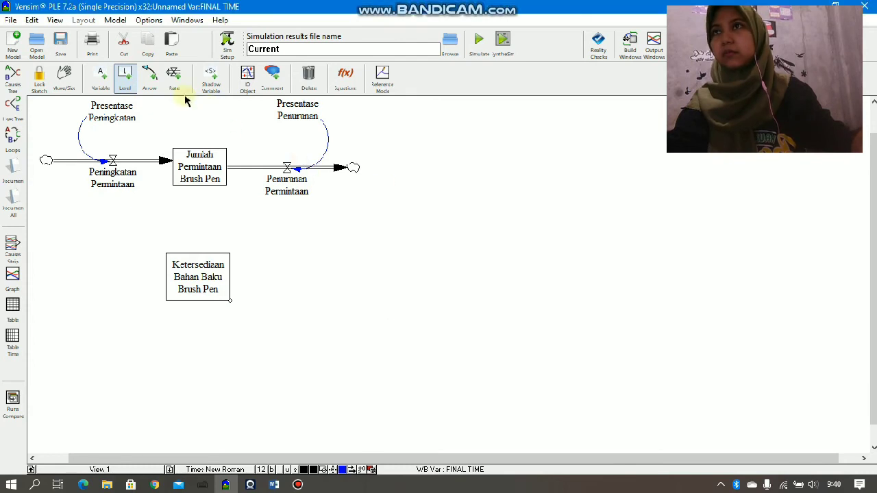
# Draw a slightly curved arrow from Jumlah Permintaan Brush Pen to Ketersediaan Bahan Baku Brush Pen.
pyautogui.click(149, 78)
pyautogui.click(202, 170)
pyautogui.click(199, 259)
pyautogui.moveTo(203, 214)
pyautogui.mouseDown()
pyautogui.moveTo(202, 222)
pyautogui.moveTo(228, 220)
pyautogui.moveTo(222, 213)
pyautogui.mouseUp()
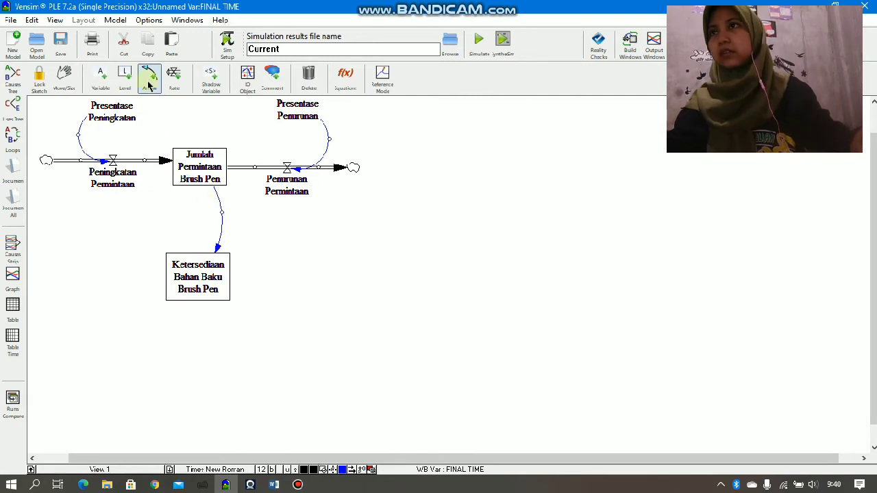
# Add an outflow rate named Gagal Distribusi from the Ketersediaan Bahan Baku Brush Pen level, ending in a cloud.
pyautogui.click(174, 77)
pyautogui.click(210, 276)
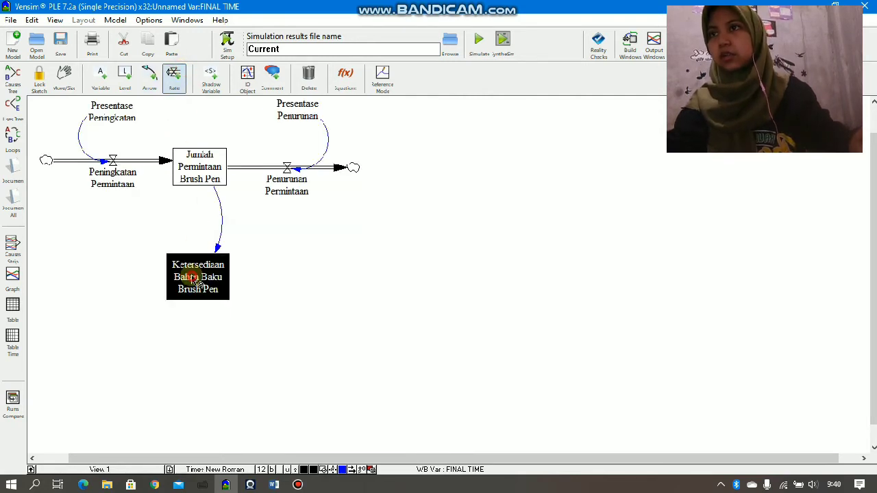
pyautogui.click(366, 278)
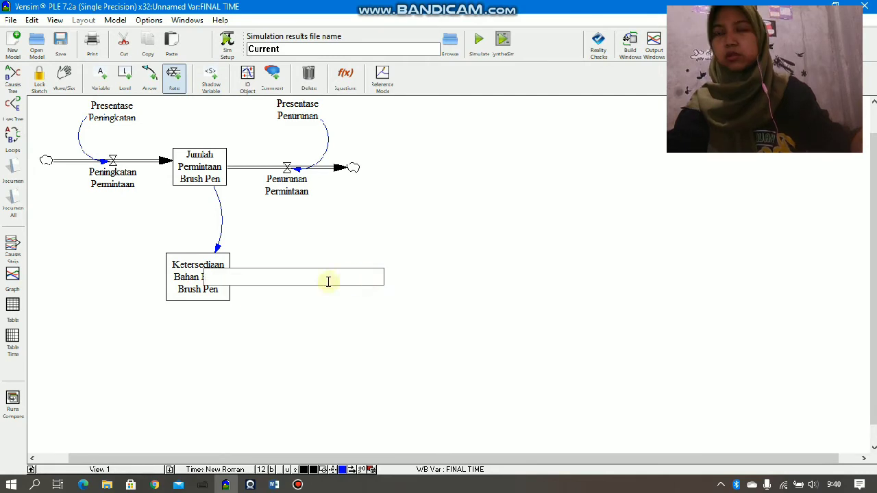
pyautogui.write('Gag')
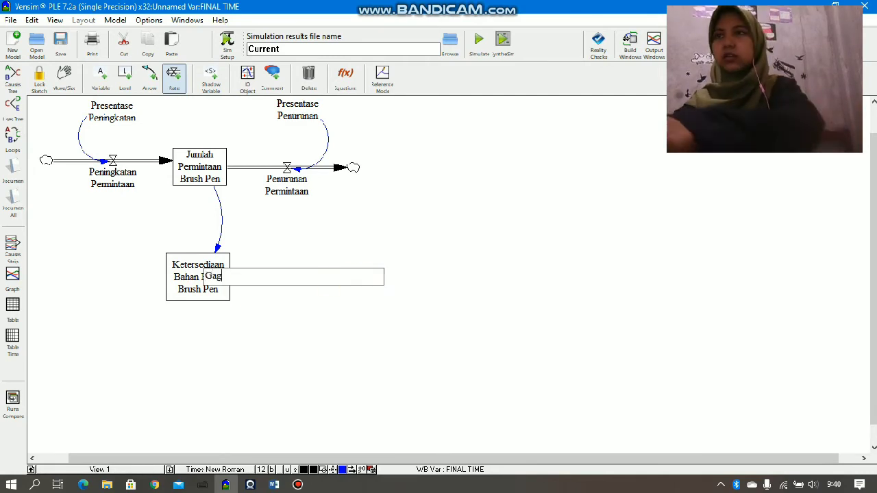
pyautogui.write('al Dist')
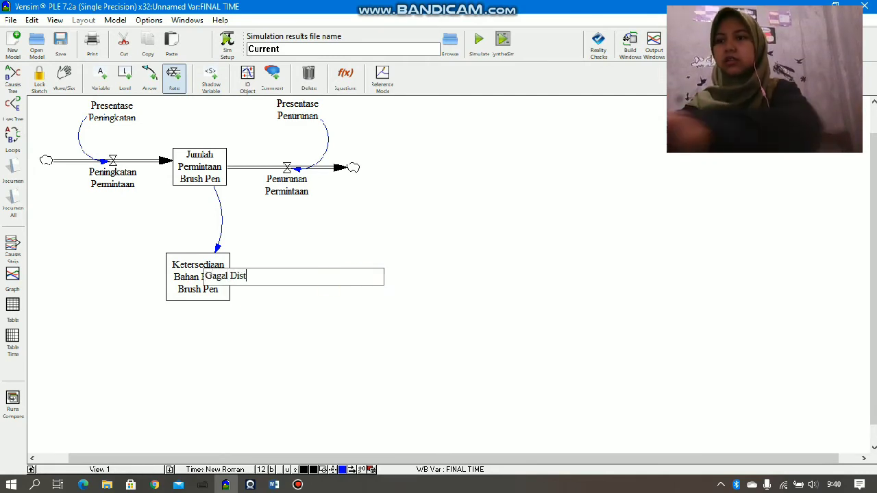
pyautogui.write('ribusi')
pyautogui.press('Return')
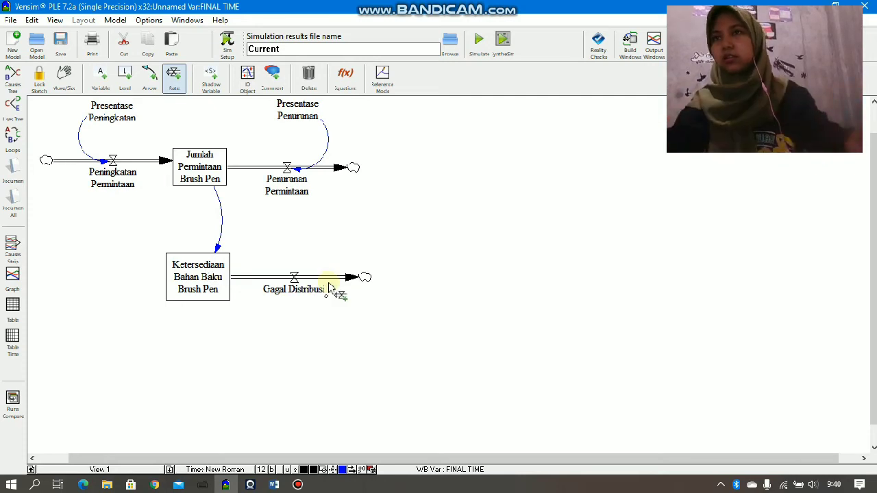
# Add two inflow rates into Ketersediaan Bahan Baku Brush Pen: a straight one named Kapasitas Gudang and one bent up from below named Import.
pyautogui.moveTo(45, 276); pyautogui.dragTo(210, 277)
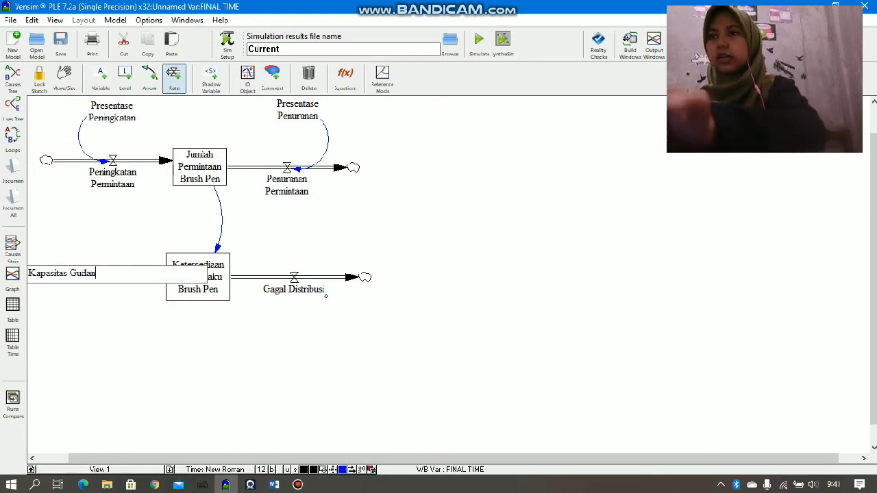
pyautogui.press('Return')
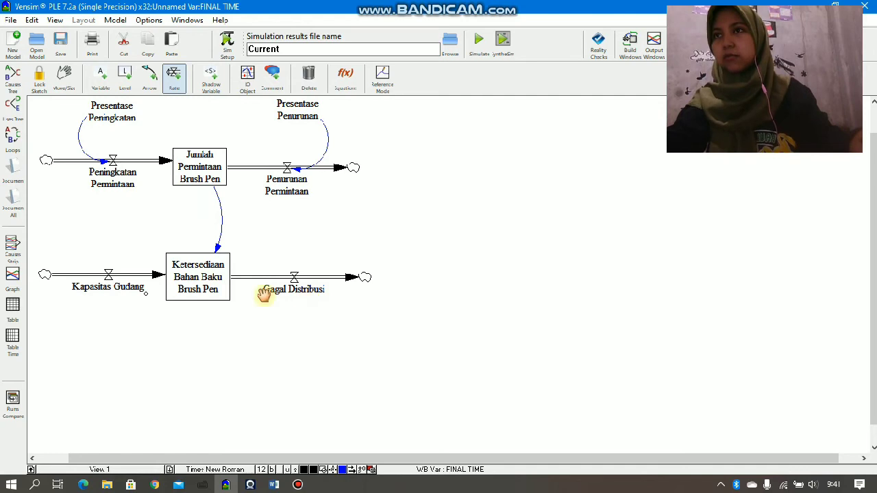
pyautogui.click(107, 350)
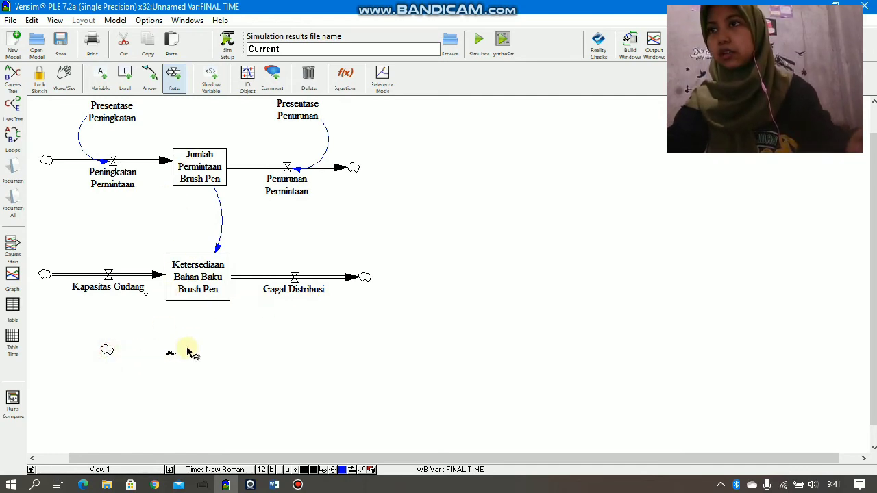
pyautogui.click(198, 286)
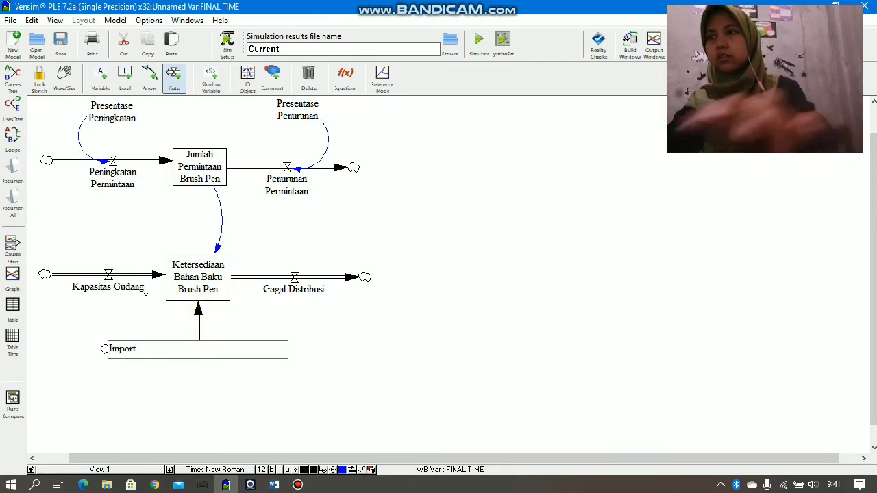
pyautogui.press('Return')
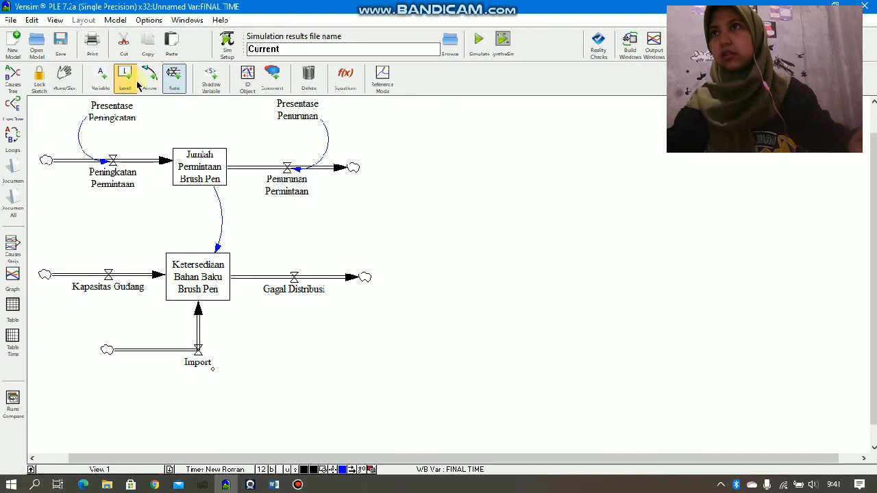
# Add a variable named Permintaan Pasar below the source cloud of the Import rate.
pyautogui.click(100, 77)
pyautogui.click(105, 381)
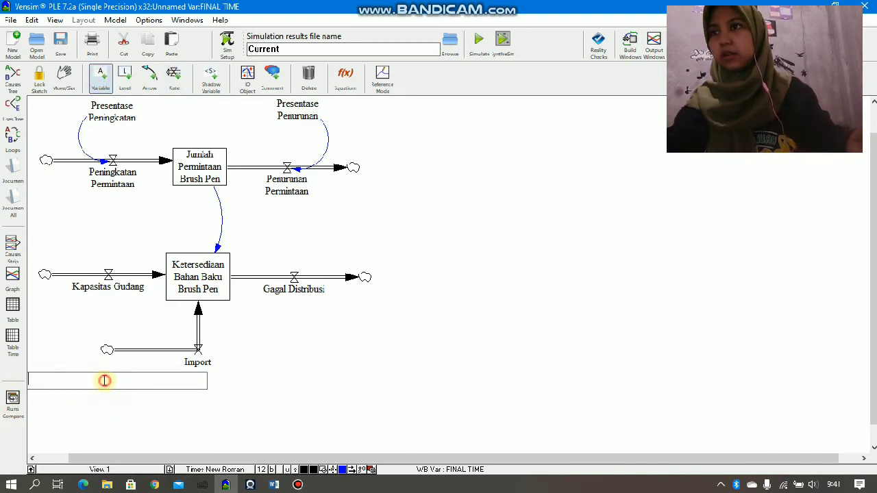
pyautogui.write('Permintaan Pasar')
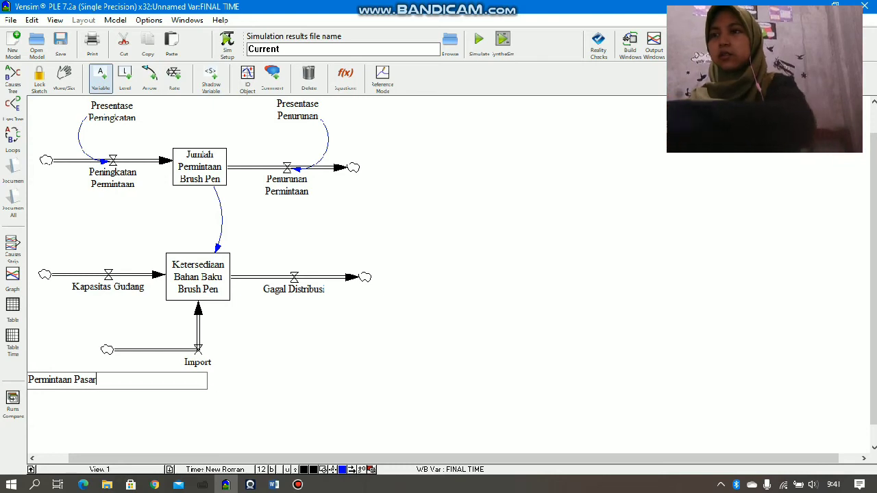
pyautogui.press('Return')
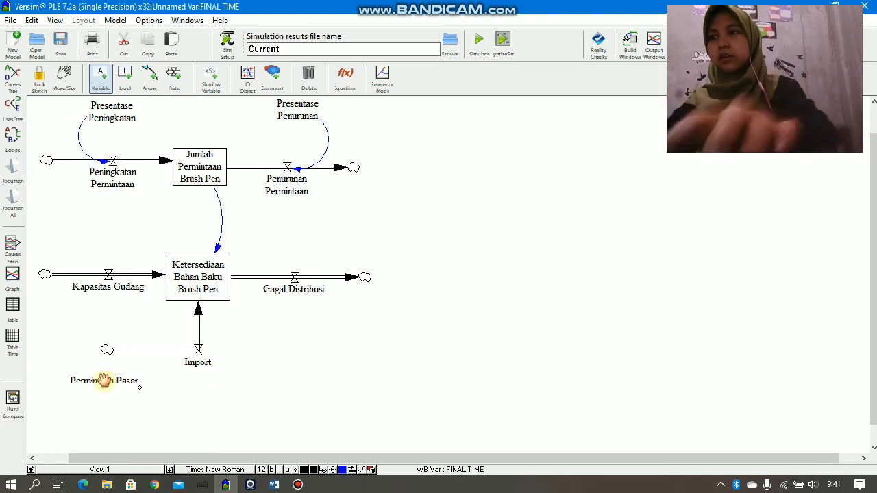
# Connect Permintaan Pasar to the Import rate with an arrow curved downward.
pyautogui.click(149, 77)
pyautogui.click(104, 385)
pyautogui.click(197, 363)
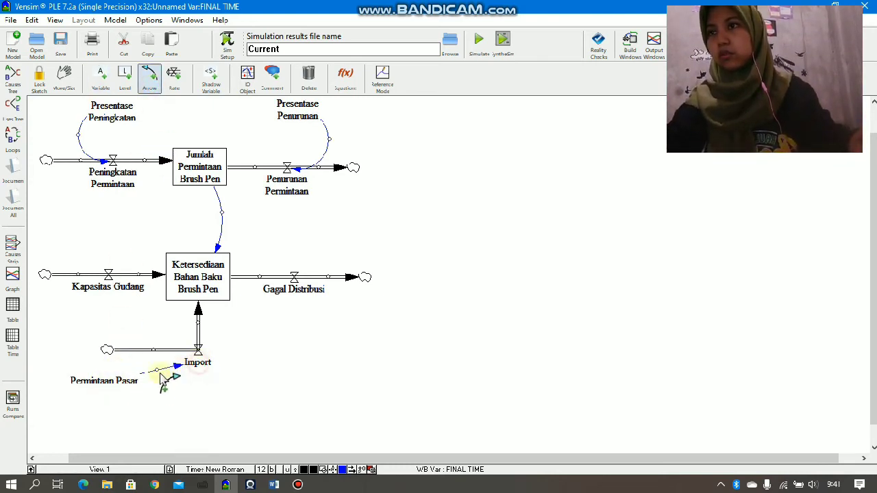
pyautogui.moveTo(164, 376); pyautogui.dragTo(173, 390)
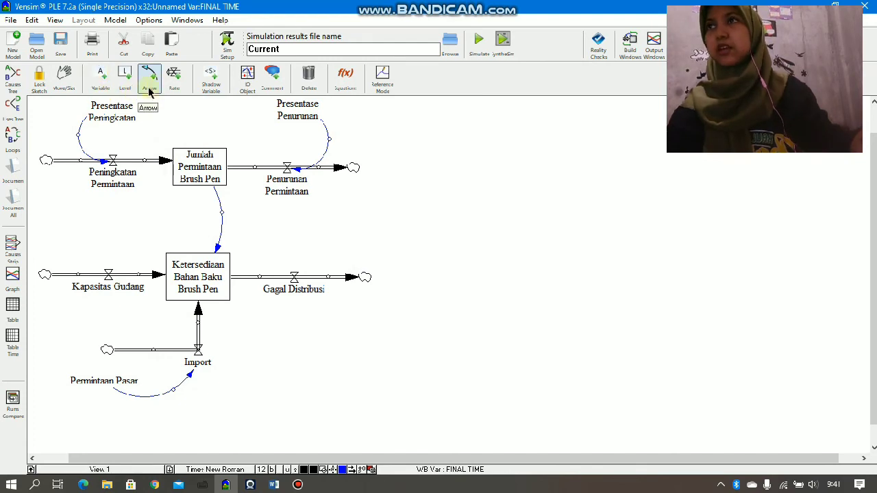
# Define the constant Presentase Peningkatan with units persen and value 0.5.
pyautogui.click(346, 79)
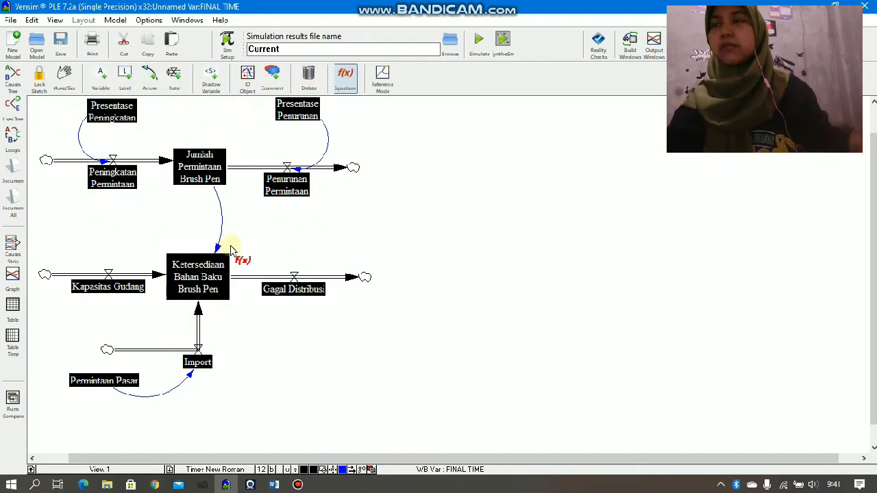
pyautogui.click(127, 124)
pyautogui.click(89, 92)
pyautogui.write('persen')
pyautogui.click(130, 143)
pyautogui.write('0')
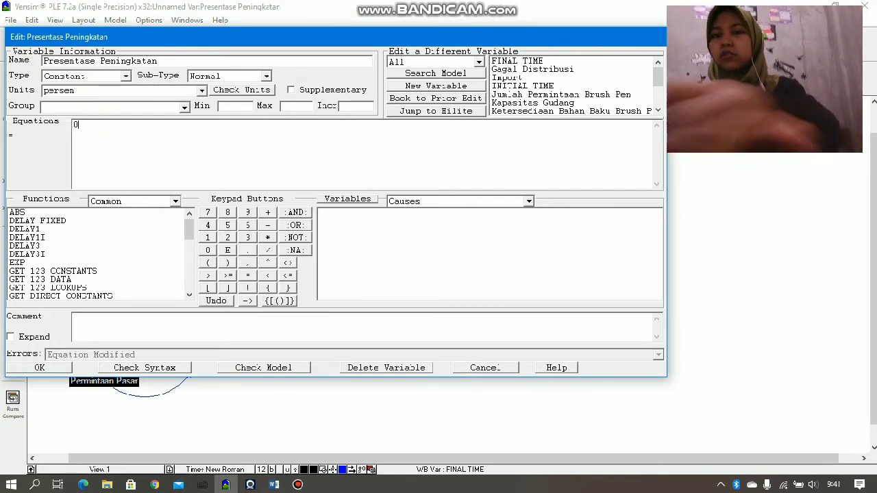
pyautogui.write('.5')
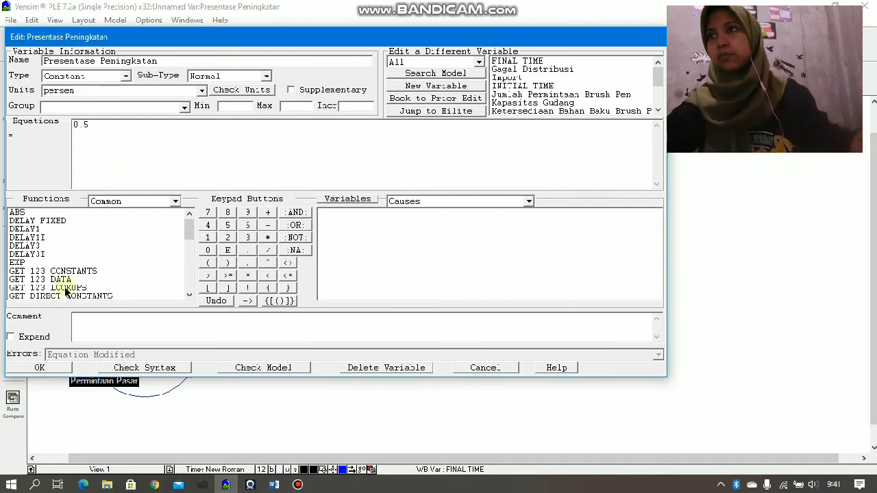
pyautogui.click(39, 368)
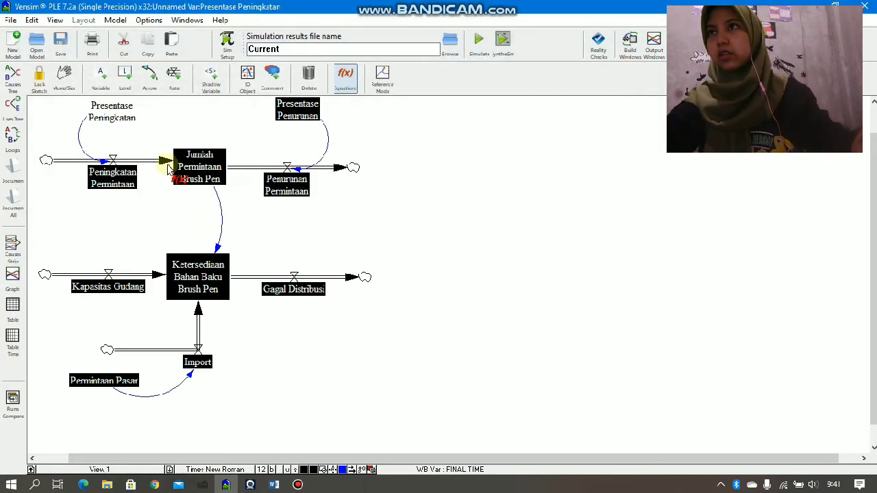
# Define the Peningkatan Permintaan rate with units pieces and the equation Presentase Peningkatan*1000.
pyautogui.click(131, 188)
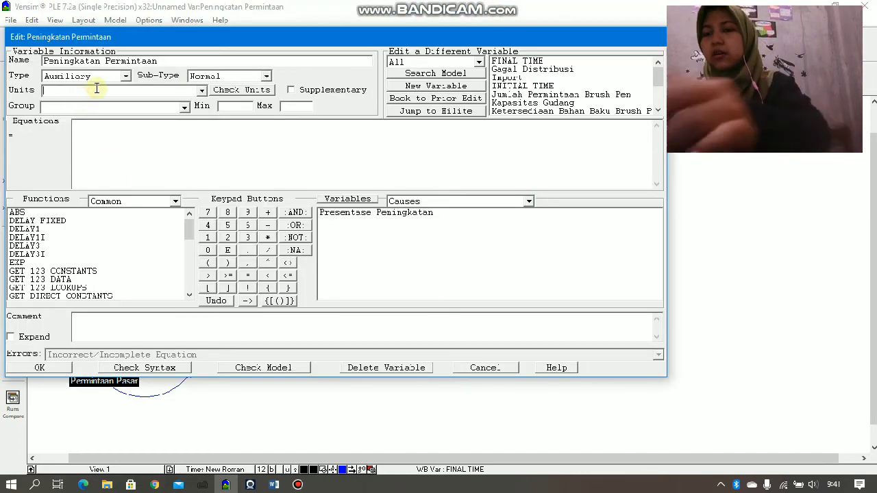
pyautogui.click(97, 88)
pyautogui.write('pieces')
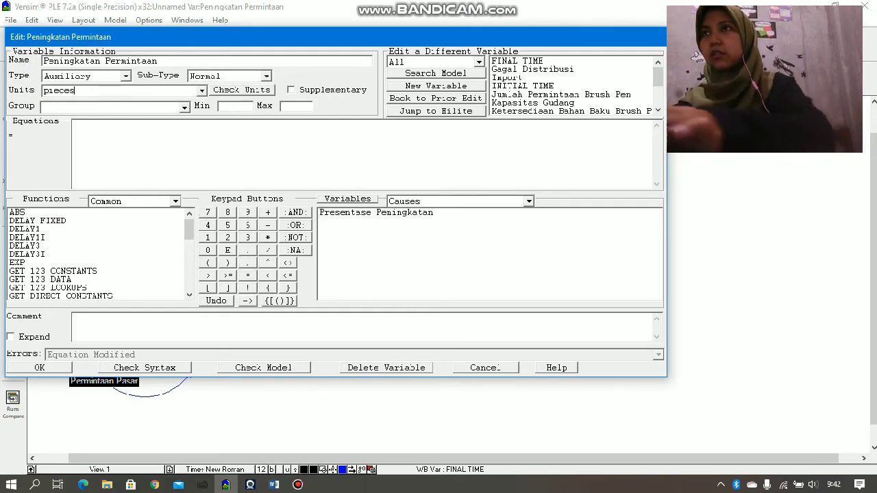
pyautogui.click(158, 131)
pyautogui.write('0')
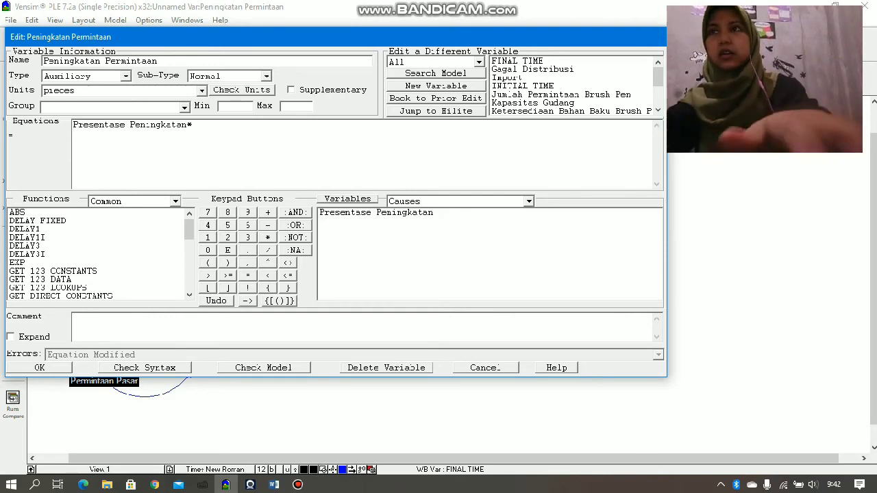
pyautogui.write('1000')
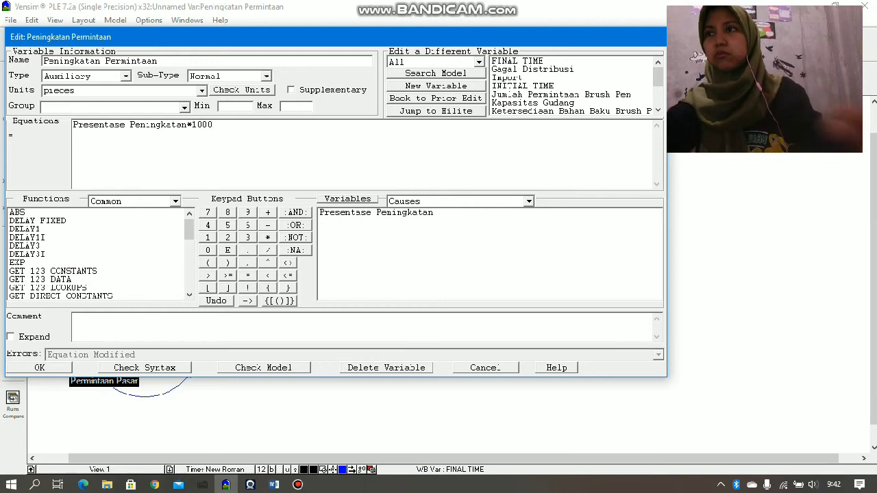
pyautogui.click(41, 367)
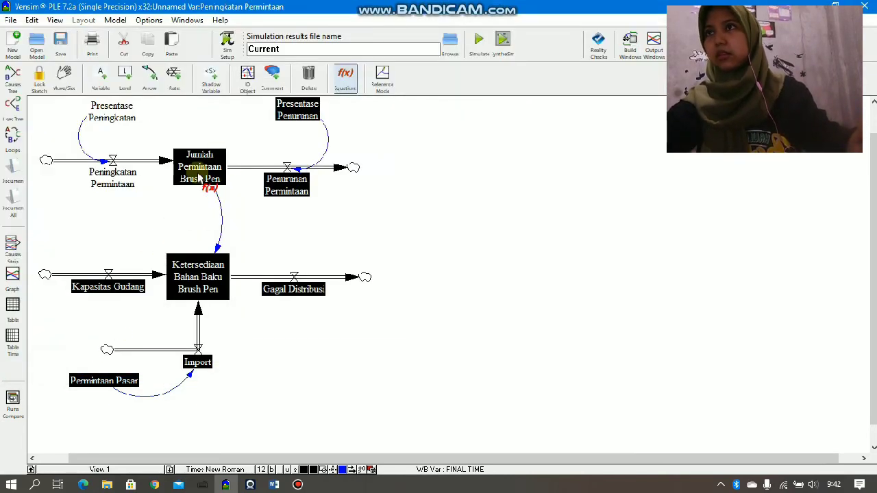
# Define the constant Presentase Penurunan with units persen and value 0.4.
pyautogui.click(290, 115)
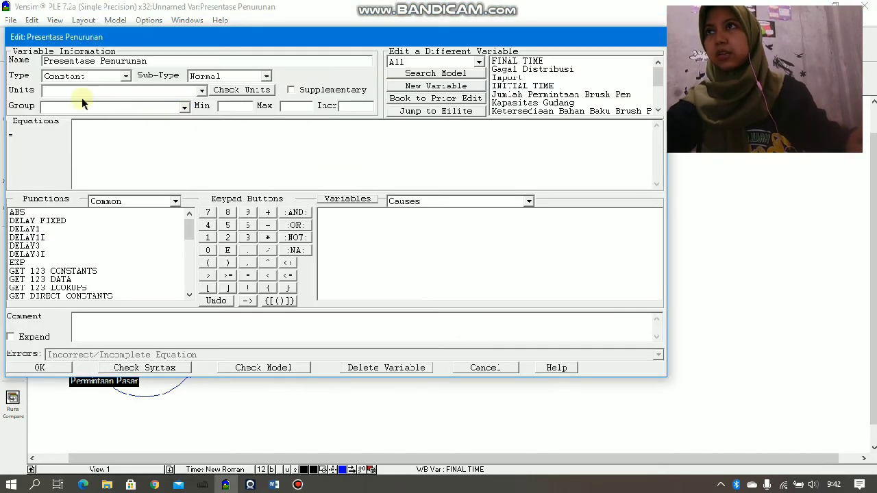
pyautogui.write('persen')
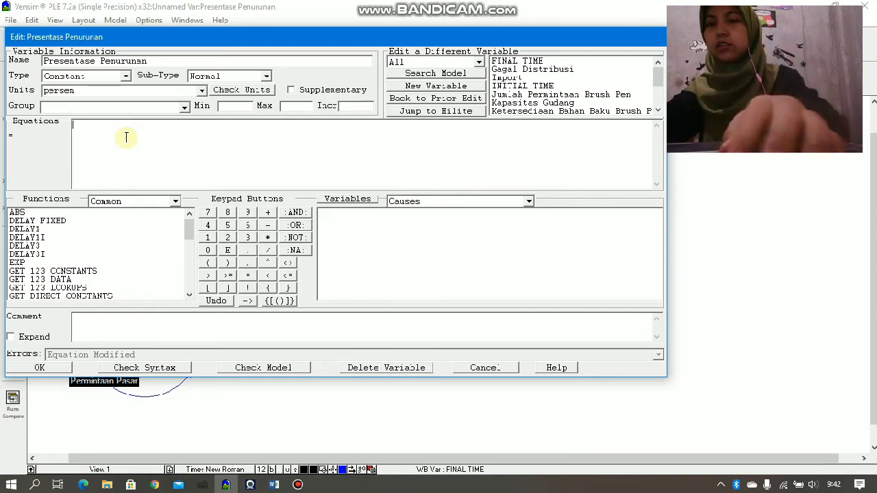
pyautogui.write('0.5')
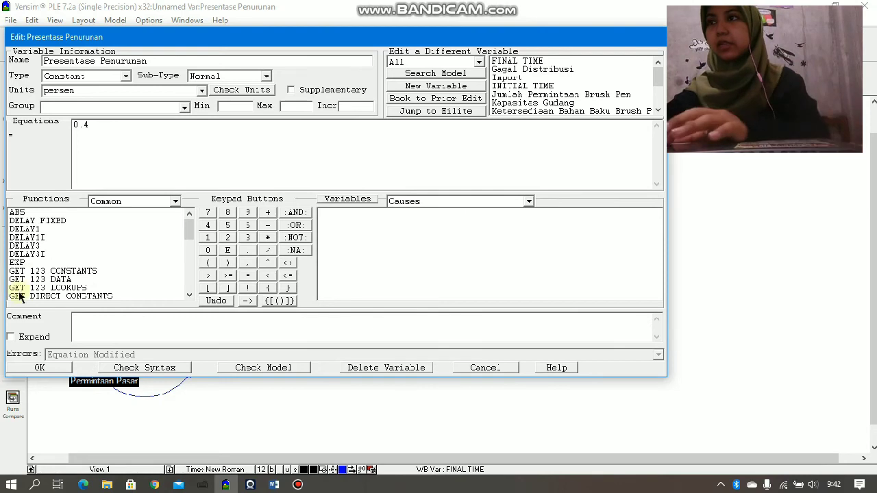
pyautogui.click(40, 368)
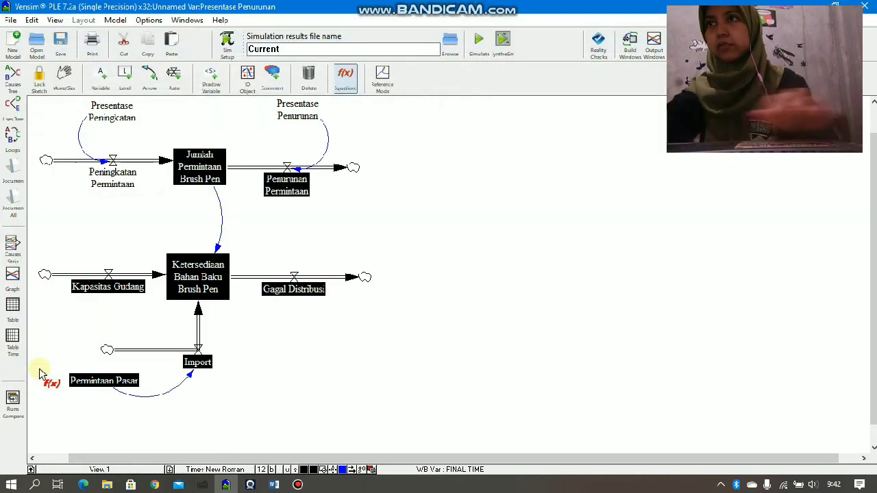
# Define the Penurunan Permintaan rate with units pieces and the equation Presentase Penurunan*100.
pyautogui.click(289, 185)
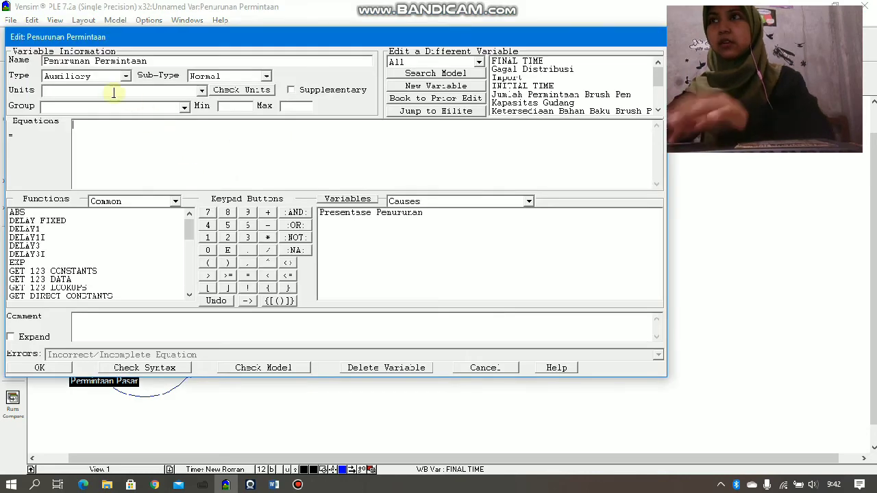
pyautogui.write('pieces')
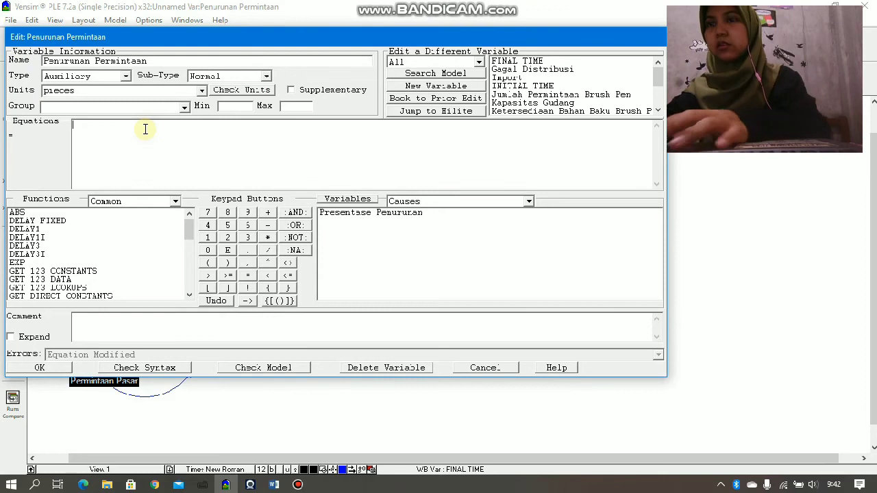
pyautogui.write('Pr')
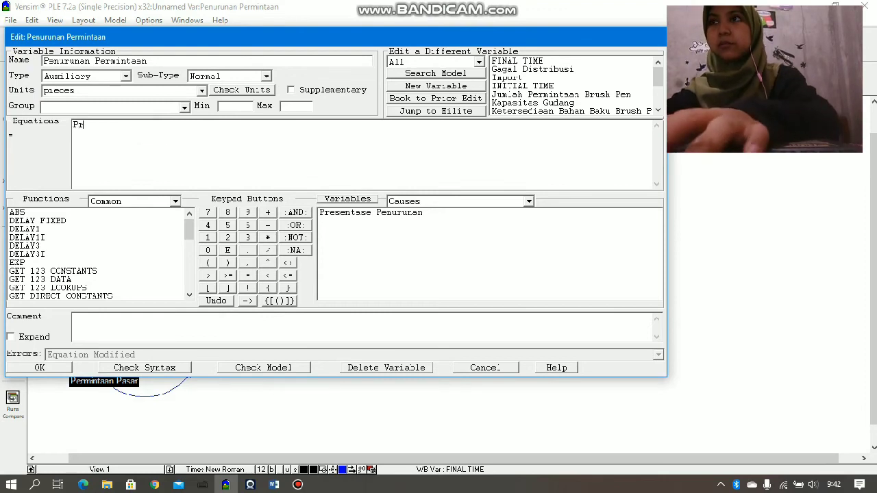
pyautogui.write('esentase Penur')
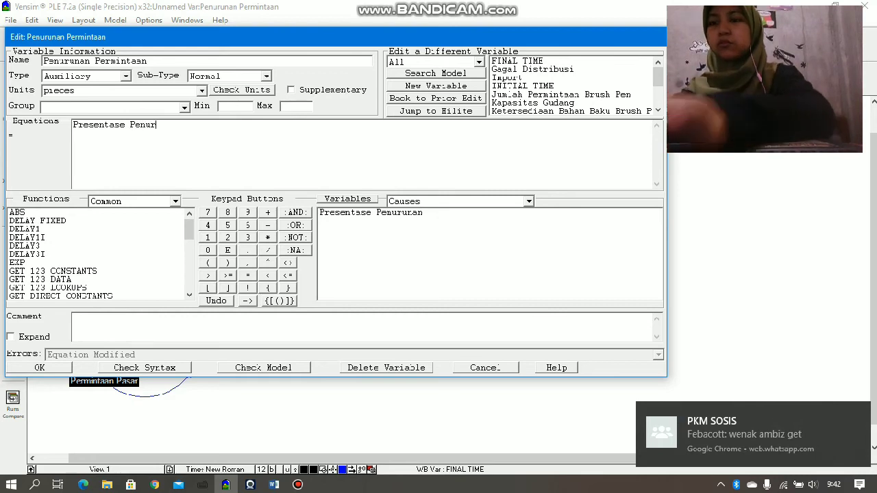
pyautogui.write('unan*')
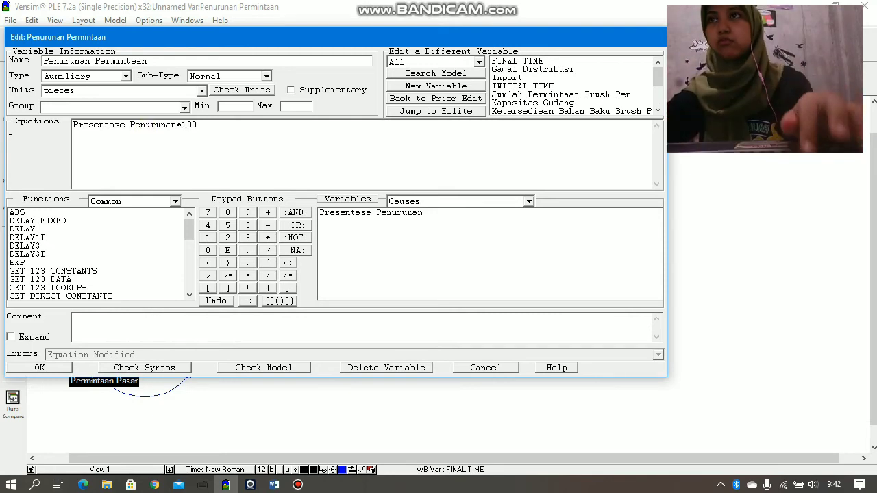
pyautogui.click(47, 368)
# Define the Jumlah Permintaan Brush Pen level with units pieces and initial value 1000.
pyautogui.click(216, 159)
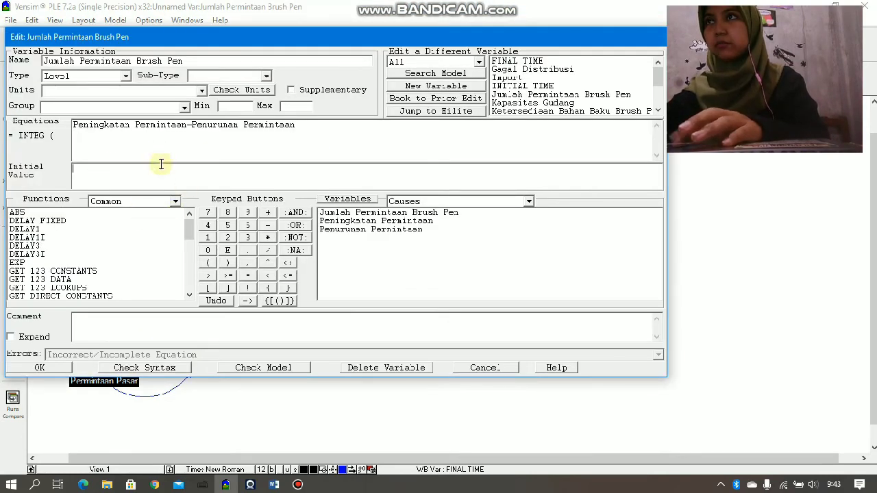
pyautogui.write('pre')
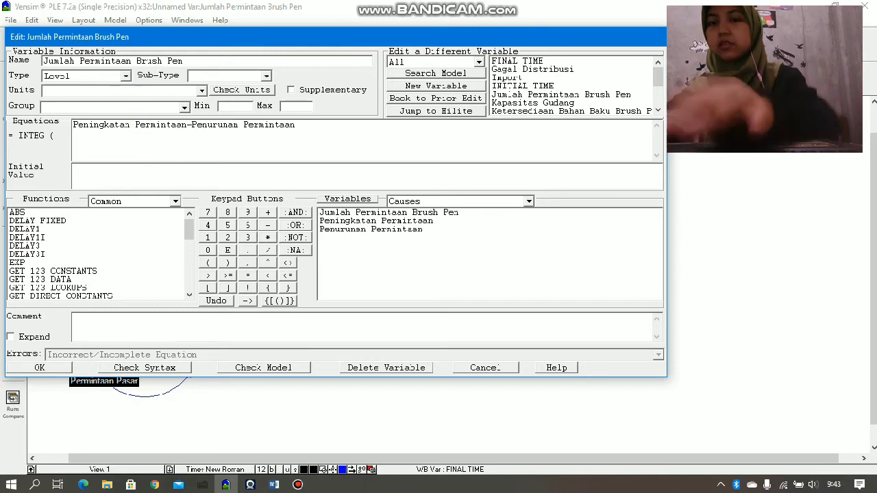
pyautogui.write('ces')
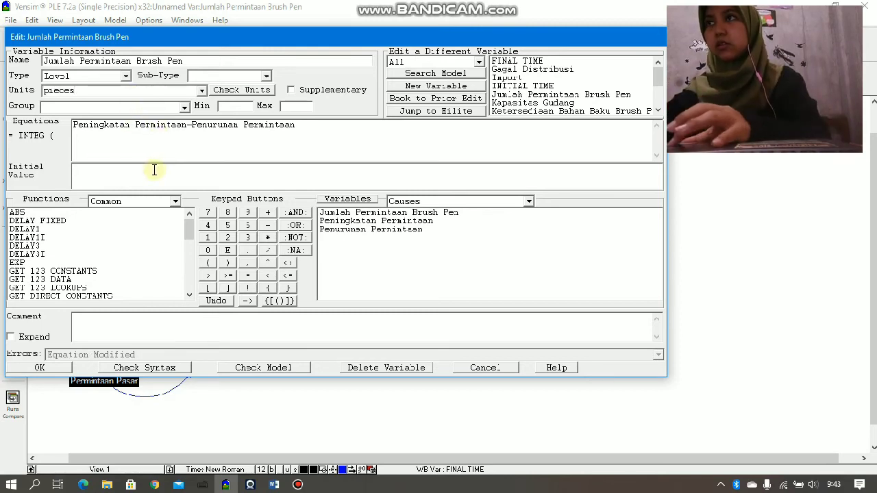
pyautogui.write('10000')
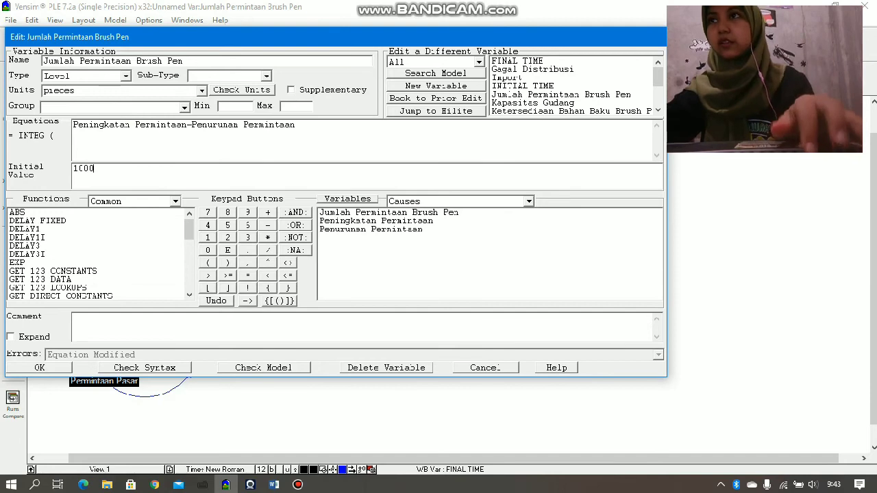
pyautogui.press('BackSpace')
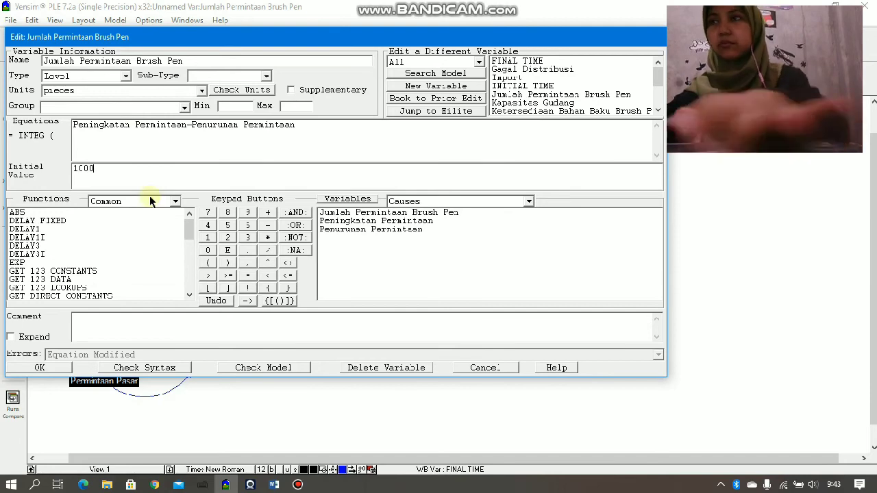
pyautogui.click(41, 368)
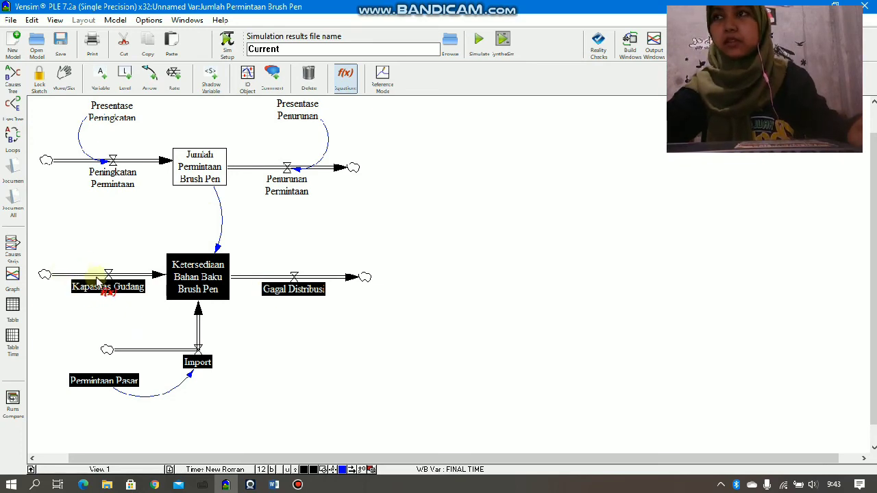
# Define the Ketersediaan Bahan Baku Brush Pen level with units pieces, subtract Jumlah Permintaan Brush Pen in its equation, and set the initial value to 1000.
pyautogui.click(204, 268)
pyautogui.click(113, 91)
pyautogui.write('piece')
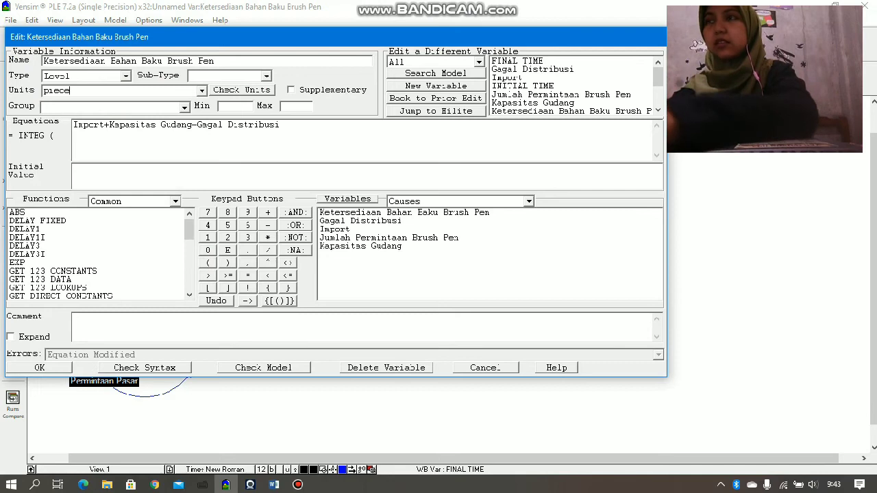
pyautogui.write('s')
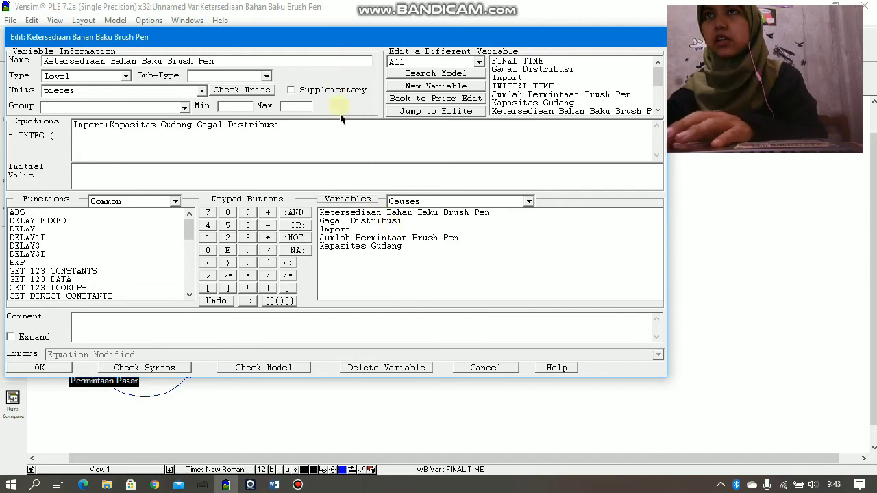
pyautogui.write('-')
pyautogui.click(386, 240)
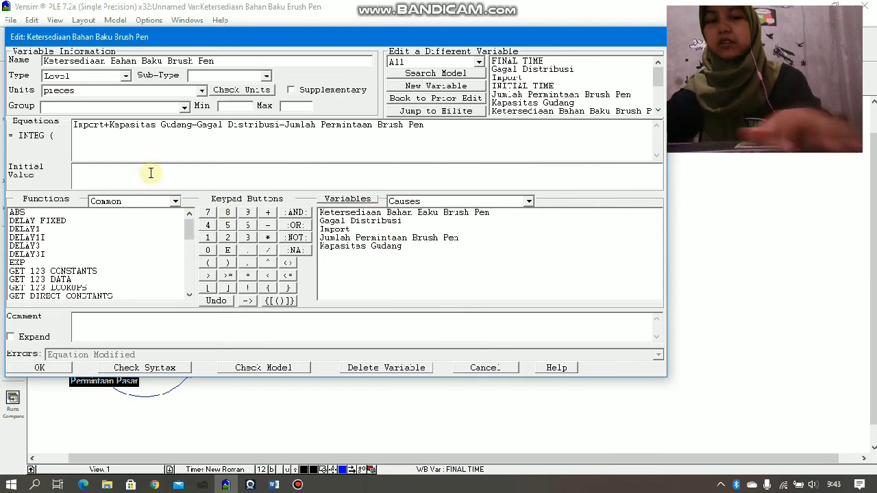
pyautogui.write('1000')
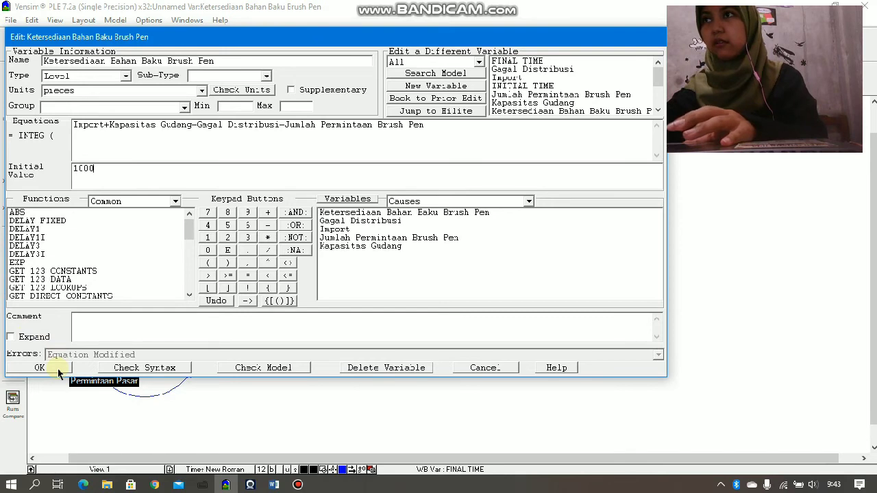
pyautogui.click(58, 370)
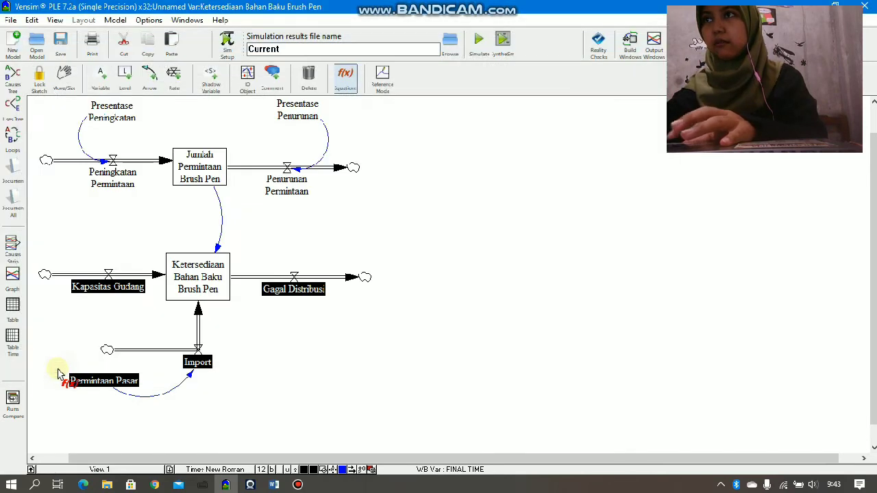
# Define the Kapasitas Gudang rate as a constant with units pieces and value 1000.
pyautogui.click(132, 289)
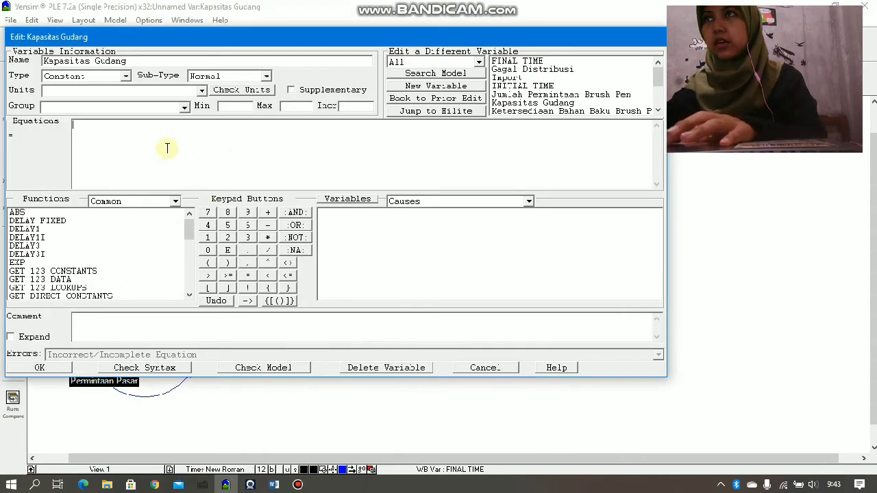
pyautogui.write('pieces')
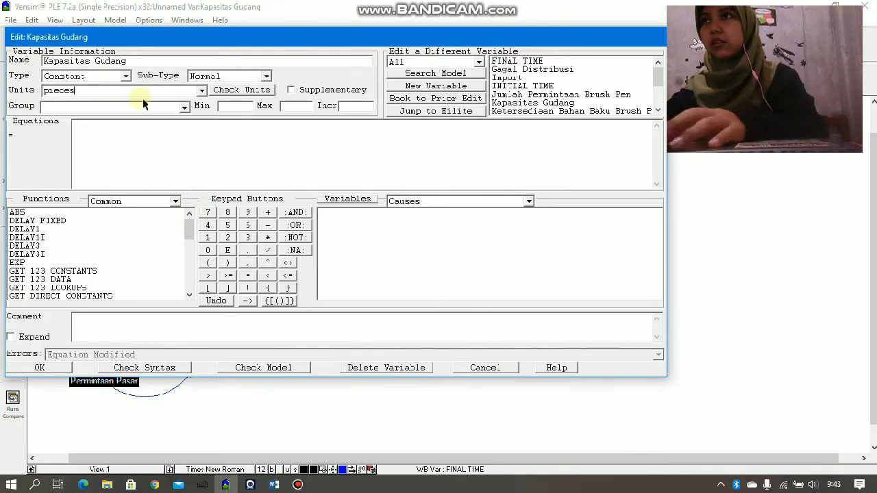
pyautogui.click(165, 137)
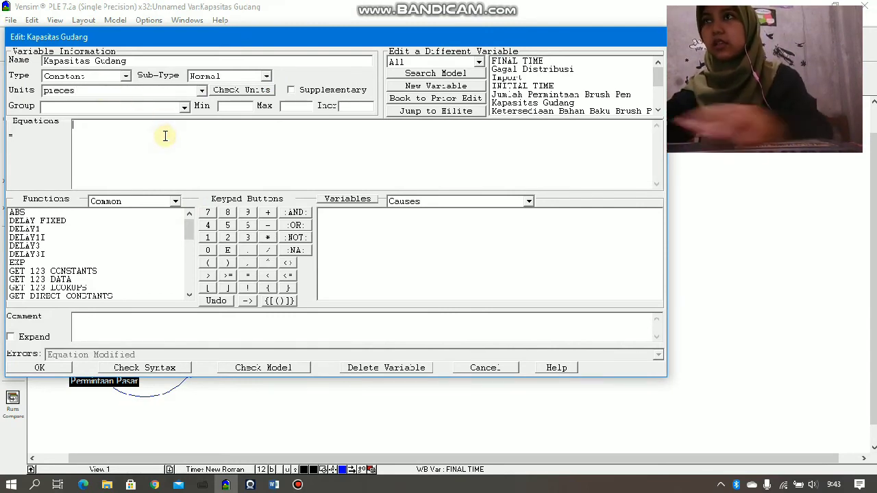
pyautogui.write('1000')
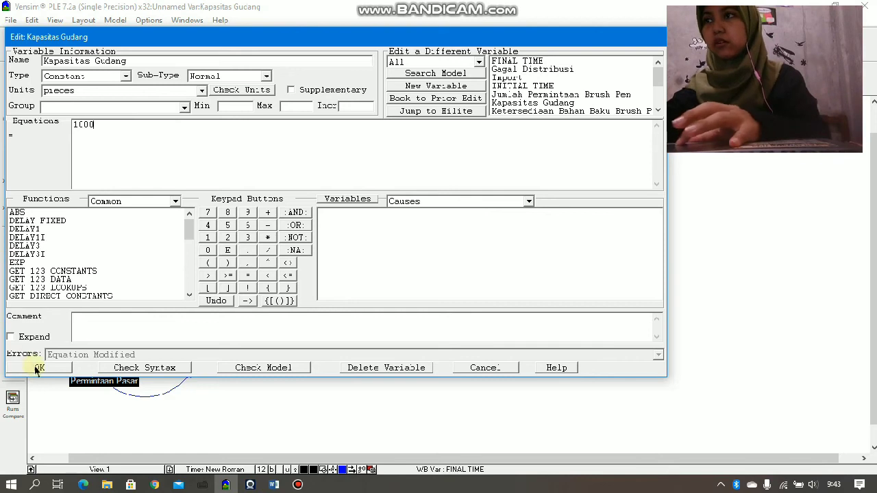
pyautogui.click(41, 368)
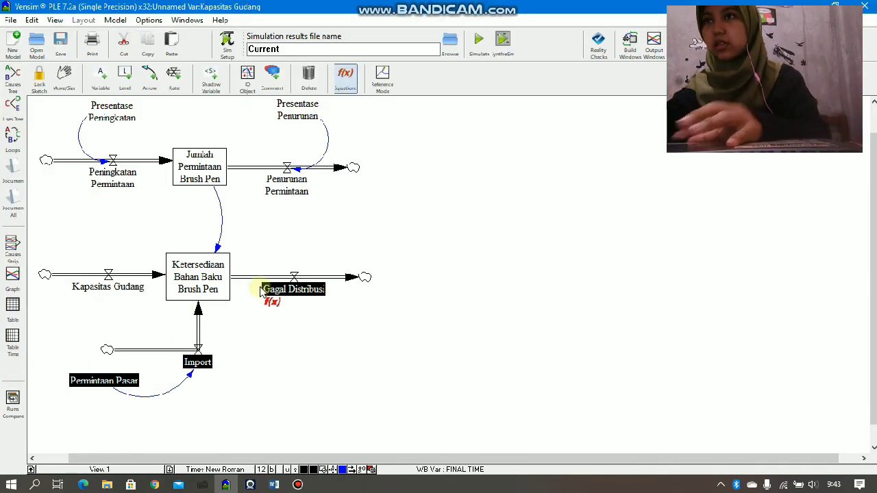
# Define the Gagal Distribusi rate as a constant with units pieces and value 1000.
pyautogui.click(286, 291)
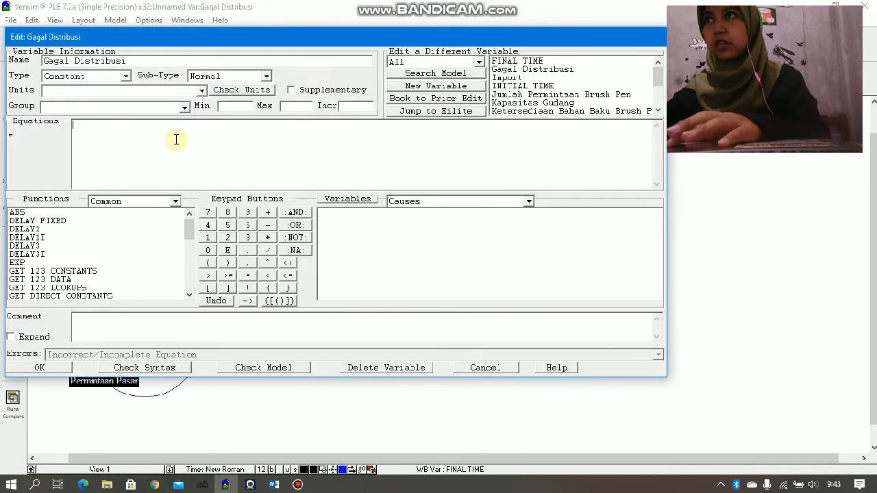
pyautogui.write('pieces')
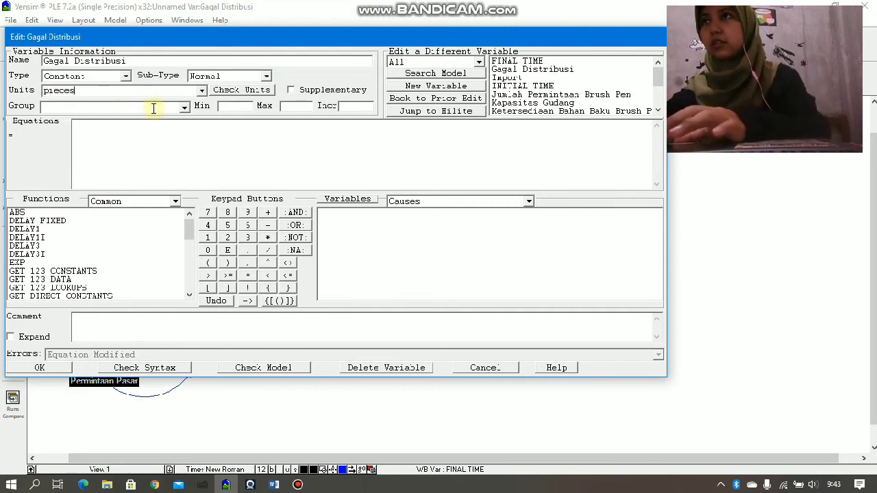
pyautogui.click(168, 146)
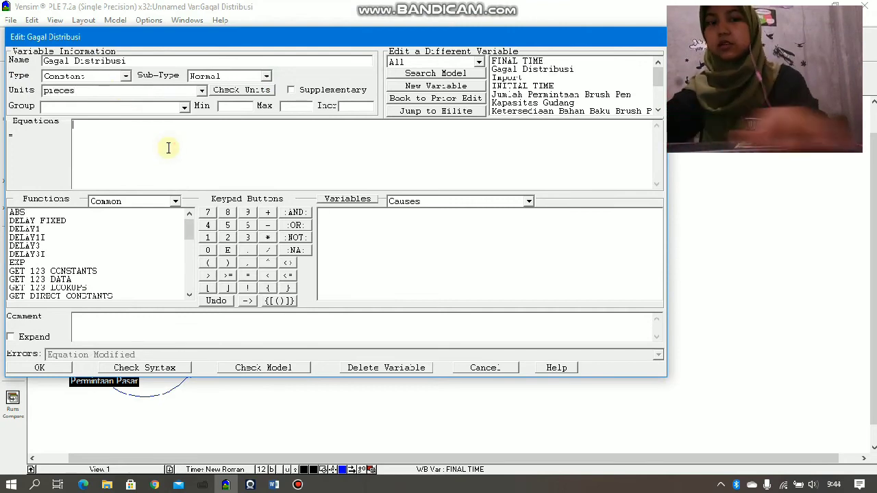
pyautogui.write('1000')
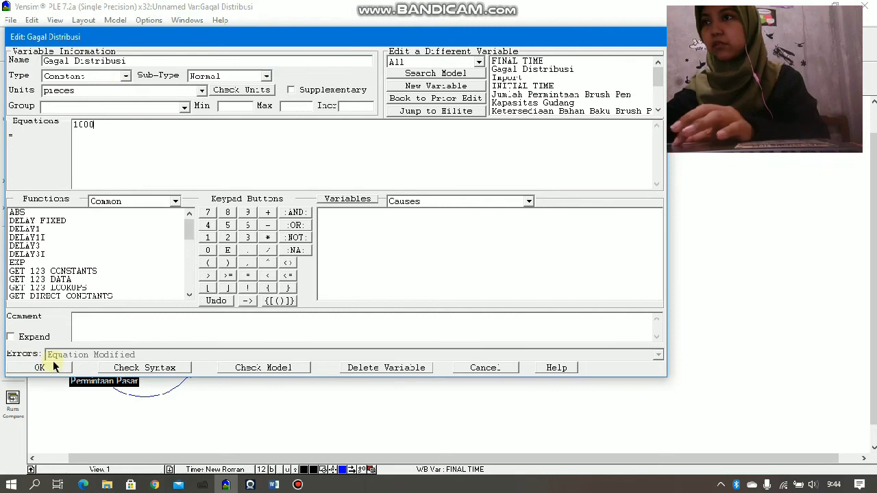
pyautogui.click(40, 368)
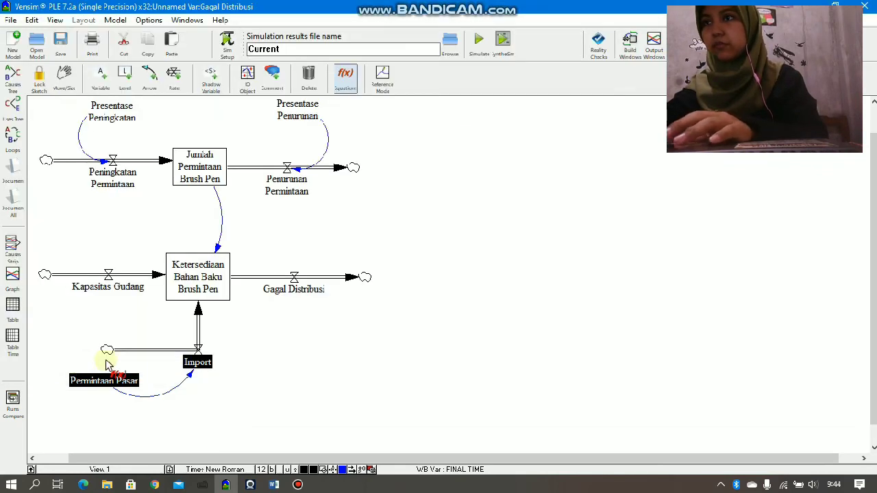
# Set the equation of the Import rate to Permintaan Pasar.
pyautogui.click(192, 368)
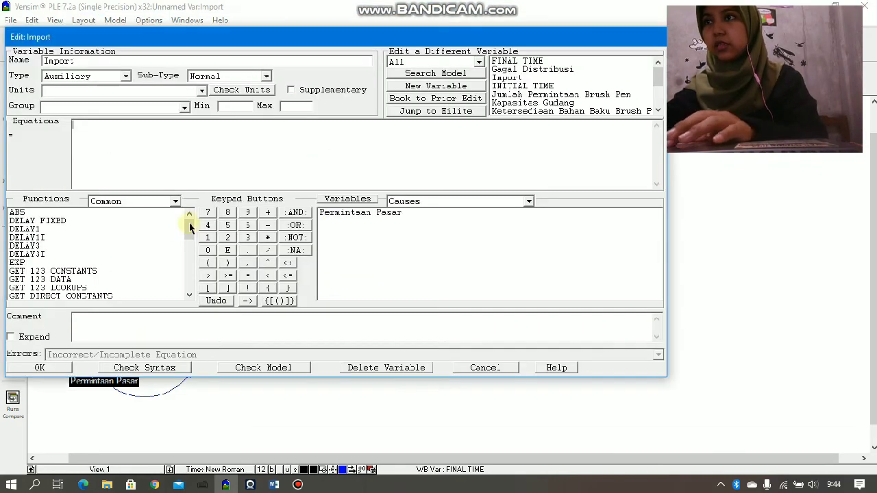
pyautogui.click(345, 215)
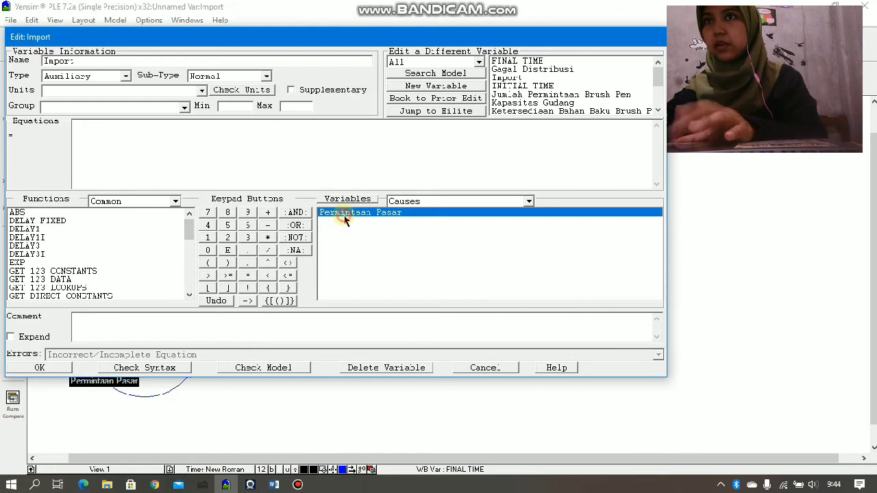
pyautogui.click(40, 368)
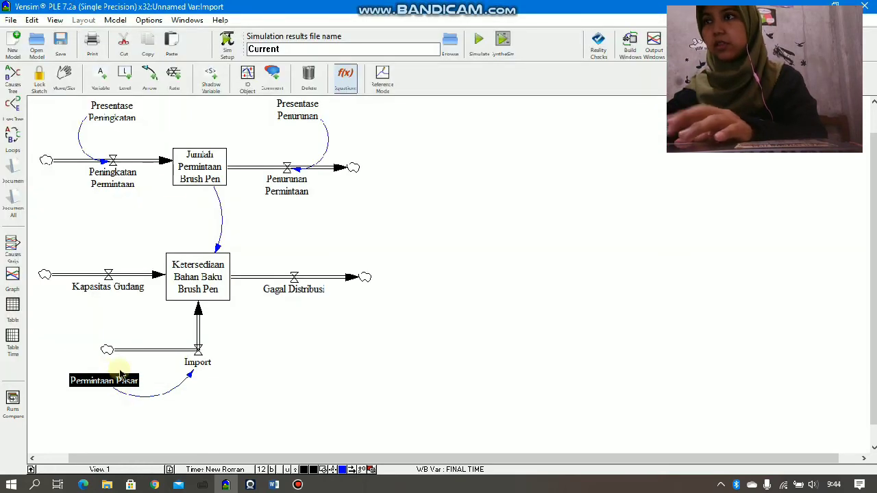
# Define the constant Permintaan Pasar with units pieces and value 1000.
pyautogui.write('prec')
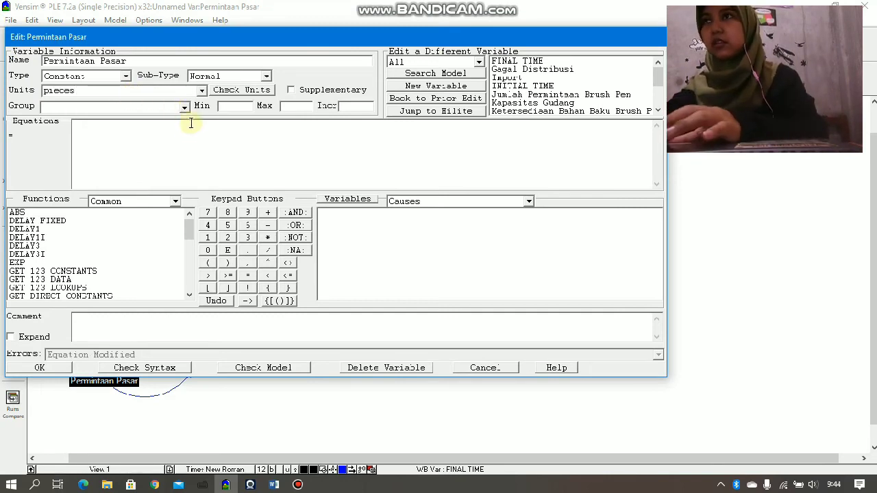
pyautogui.write('1000')
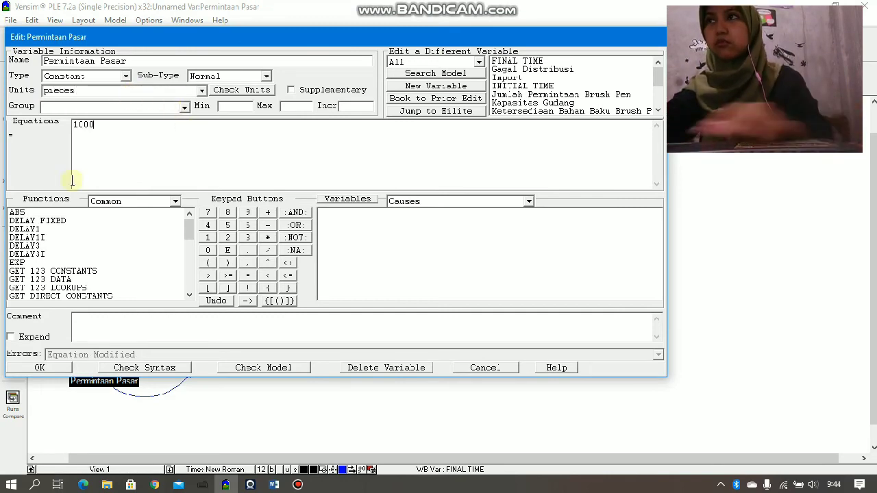
pyautogui.click(39, 369)
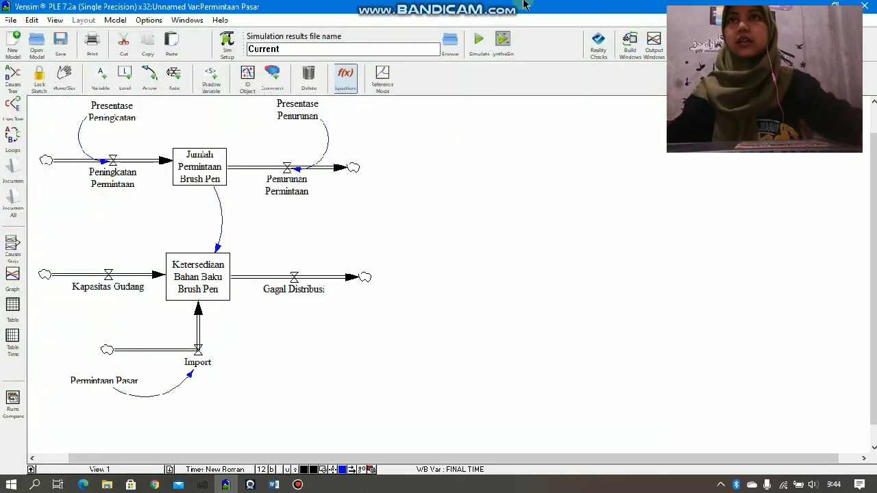
# Simulate the Stock Flow.mdl model and overwrite the existing Current dataset.
pyautogui.moveTo(504, 5)
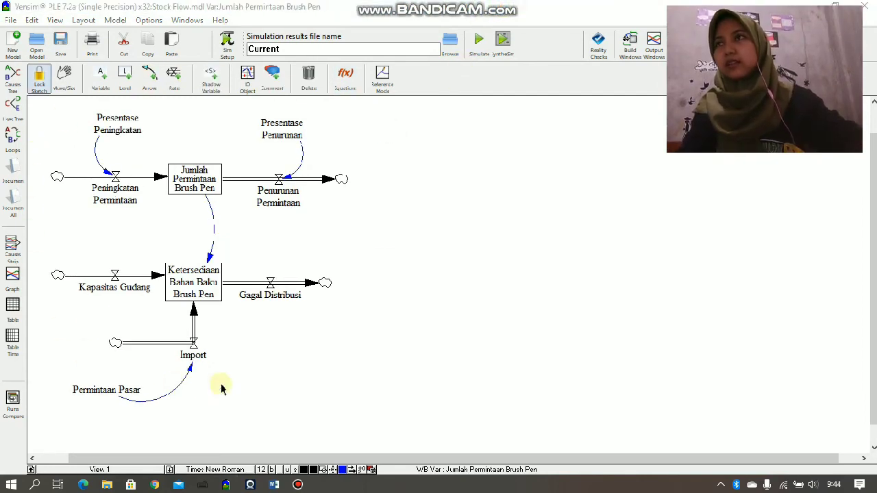
pyautogui.click(476, 41)
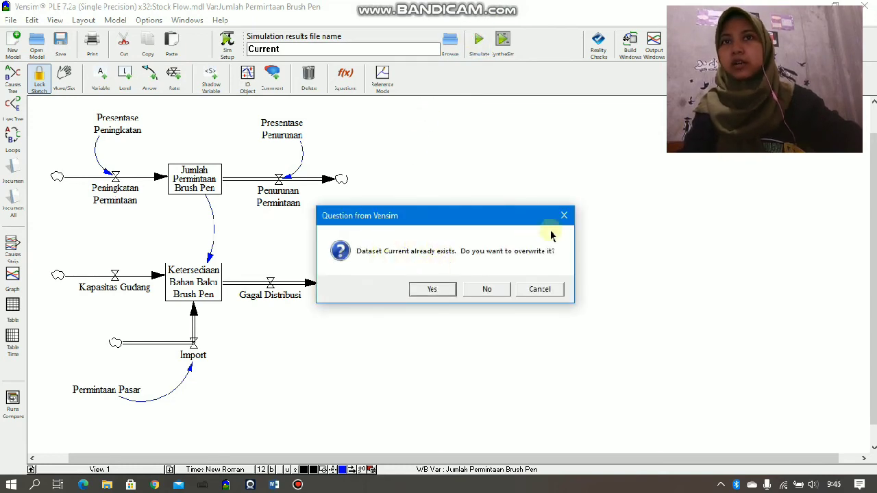
pyautogui.moveTo(506, 213); pyautogui.dragTo(488, 163)
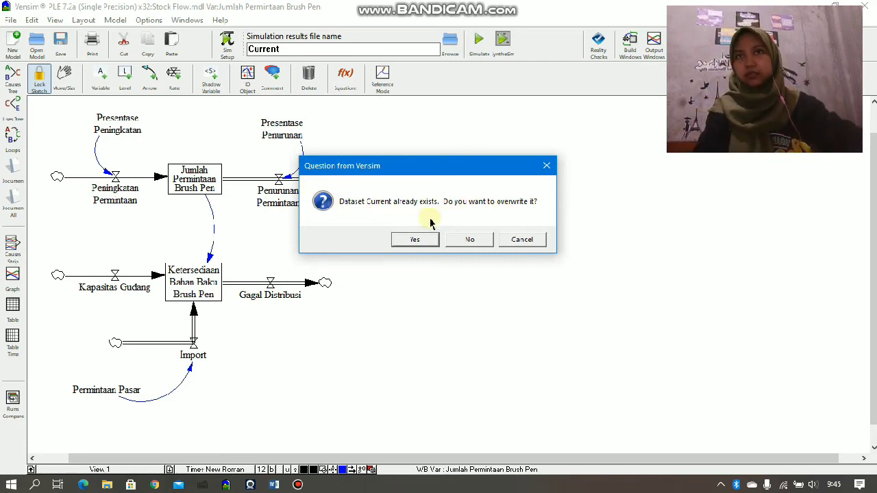
pyautogui.click(416, 240)
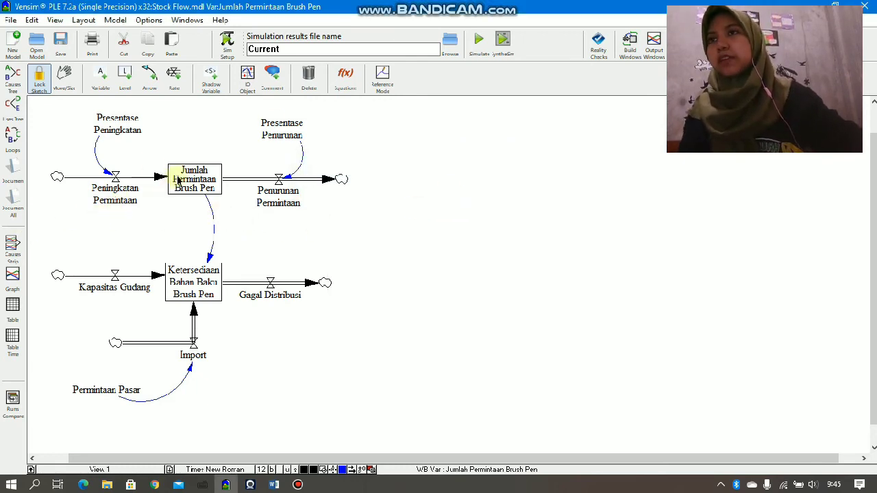
# Graph Jumlah Permintaan Brush Pen and Ketersediaan Bahan Baku Brush Pen together, examine both curves over the simulated years, and close the graph.
pyautogui.moveTo(164, 144); pyautogui.dragTo(228, 312)
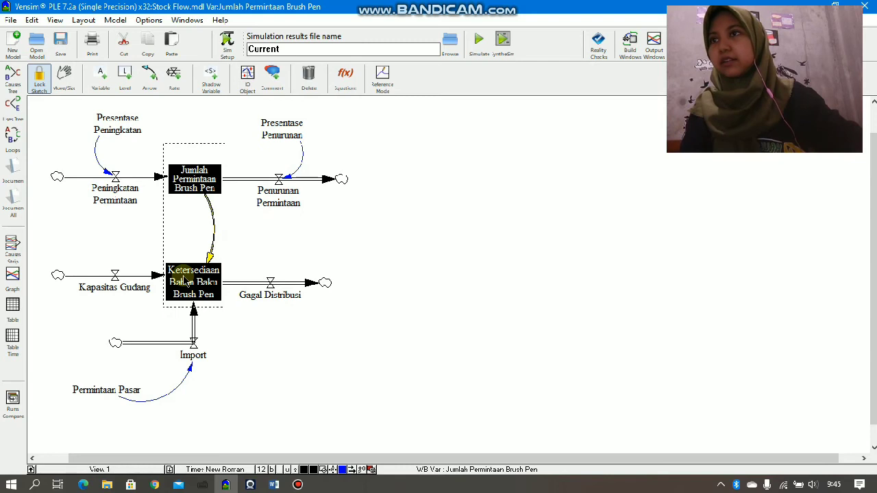
pyautogui.click(12, 274)
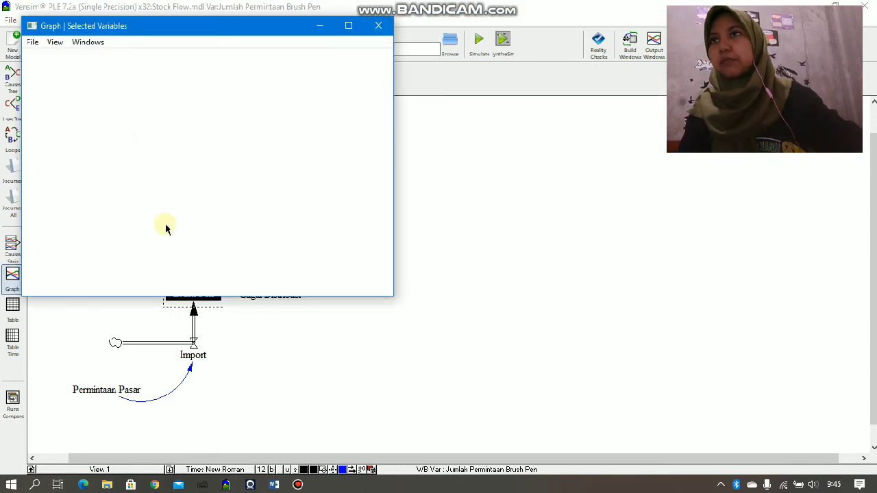
pyautogui.moveTo(195, 28); pyautogui.dragTo(253, 21)
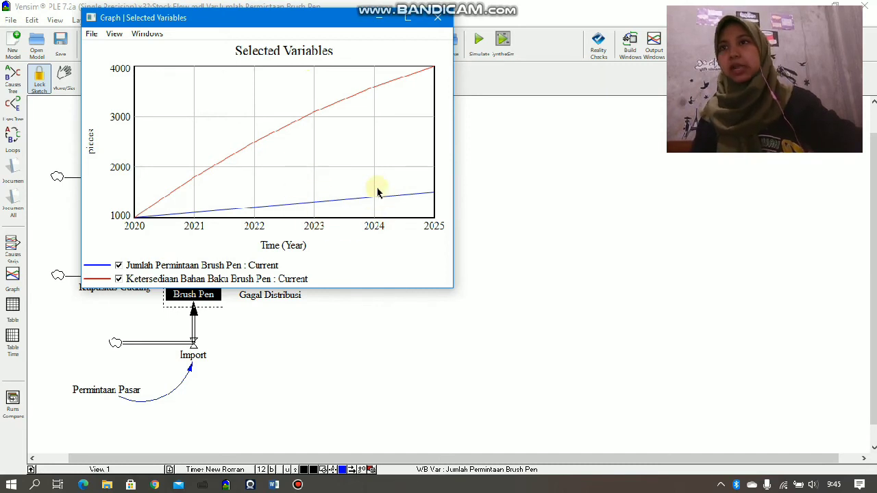
pyautogui.click(438, 20)
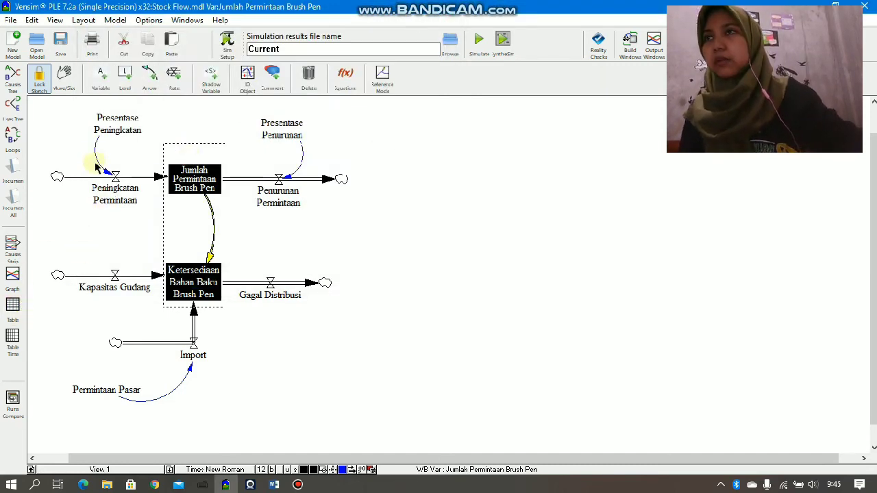
# Select the entire stock and flow diagram and show the Current run's yearly values for all variables in a table.
pyautogui.click(72, 137)
pyautogui.moveTo(37, 99); pyautogui.dragTo(385, 409)
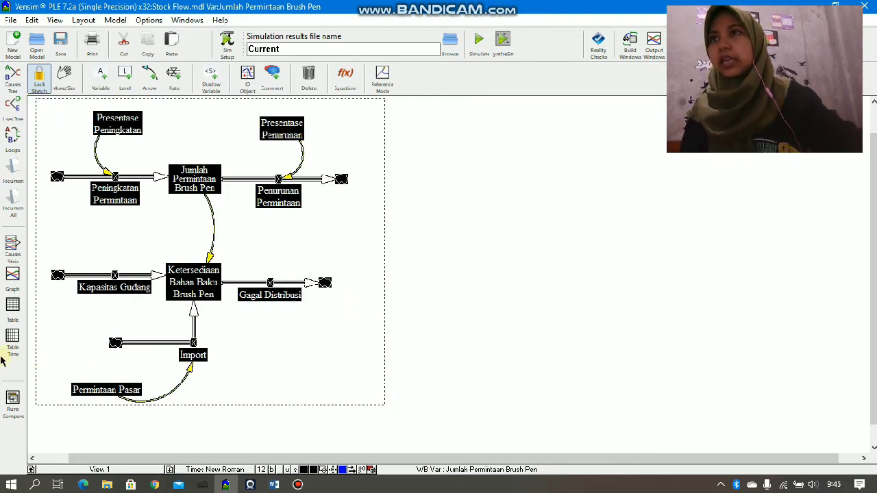
pyautogui.click(13, 307)
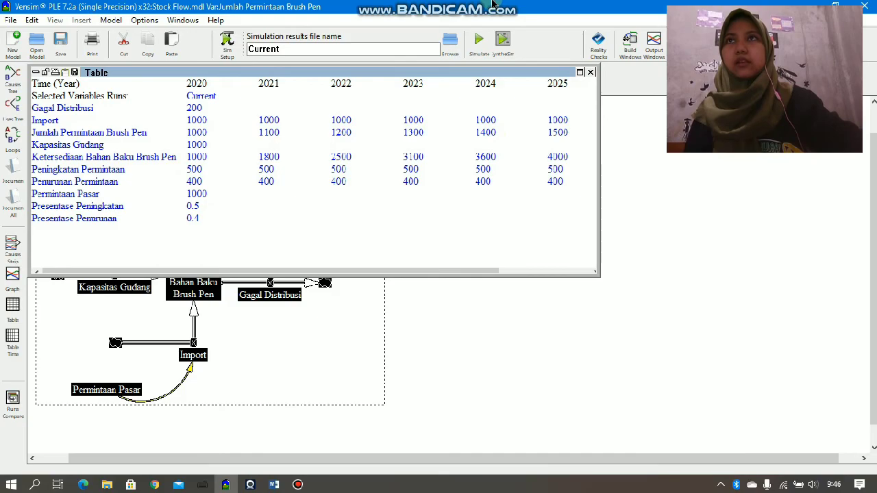
# Switch to the Word report and review the yearly Ketersediaan Bahan Baku Brush Pen calculations and the Verifikasi section.
pyautogui.hotkey('alt', 'Tab')
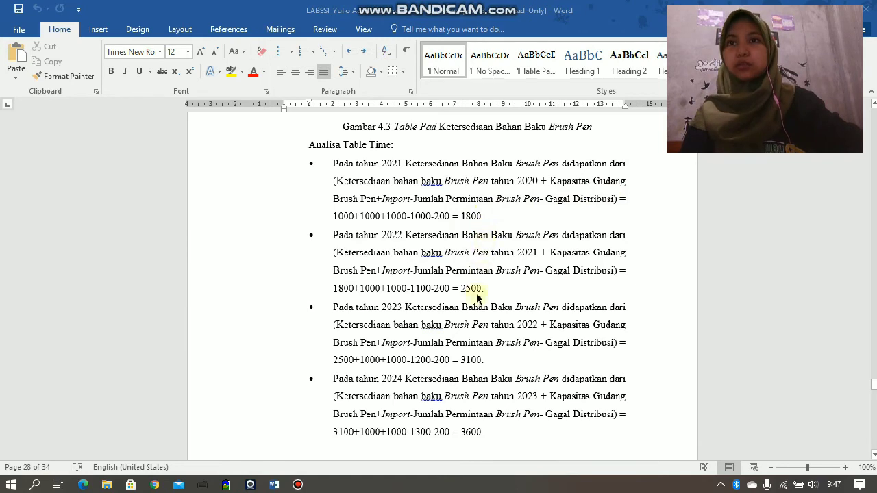
pyautogui.scroll(-5, 480, 343)
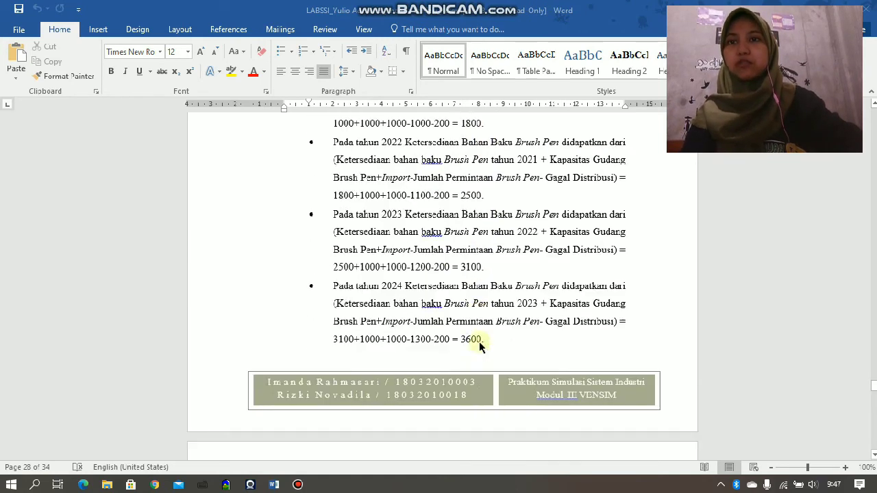
pyautogui.scroll(-4, 481, 342)
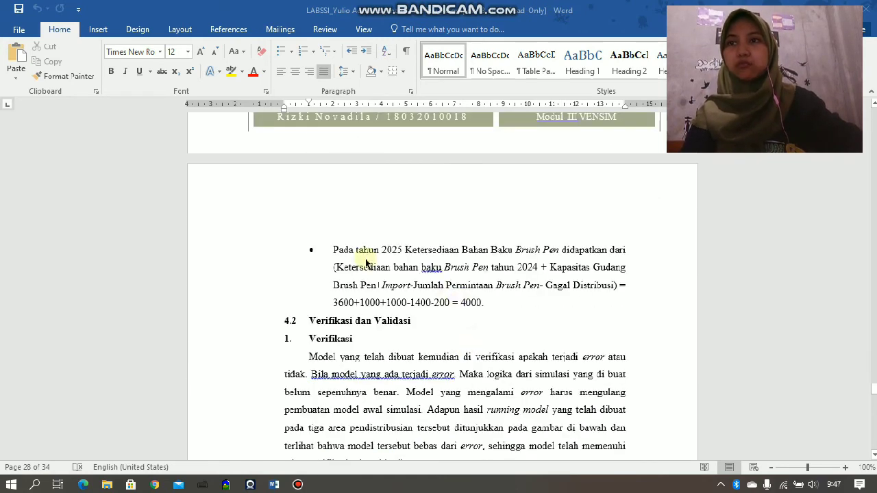
pyautogui.scroll(-3, 367, 264)
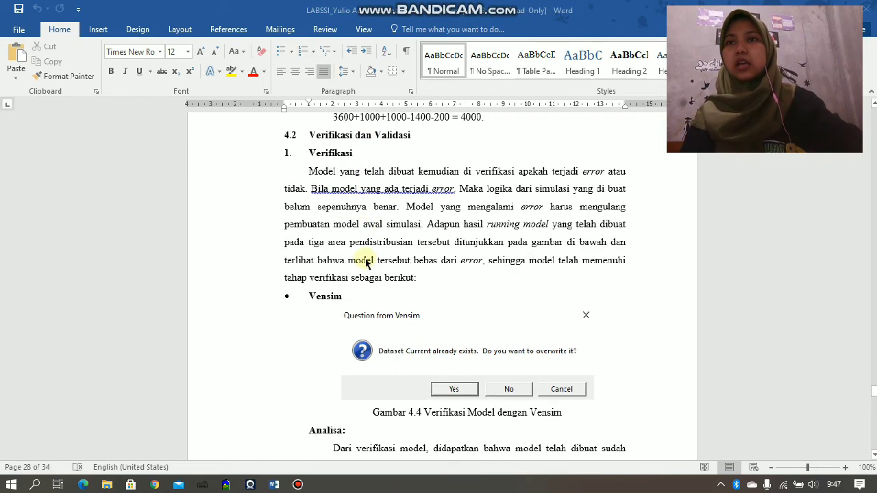
pyautogui.scroll(-4, 367, 263)
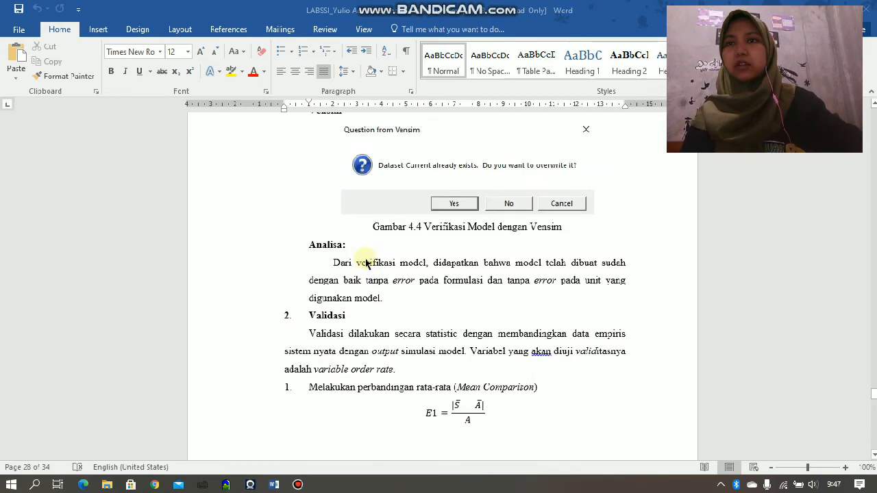
# Examine the Validasi section's Mean Comparison (E1) and Error Variance (E2) formulas, their symbol definitions and validity limits.
pyautogui.scroll(-1, 367, 263)
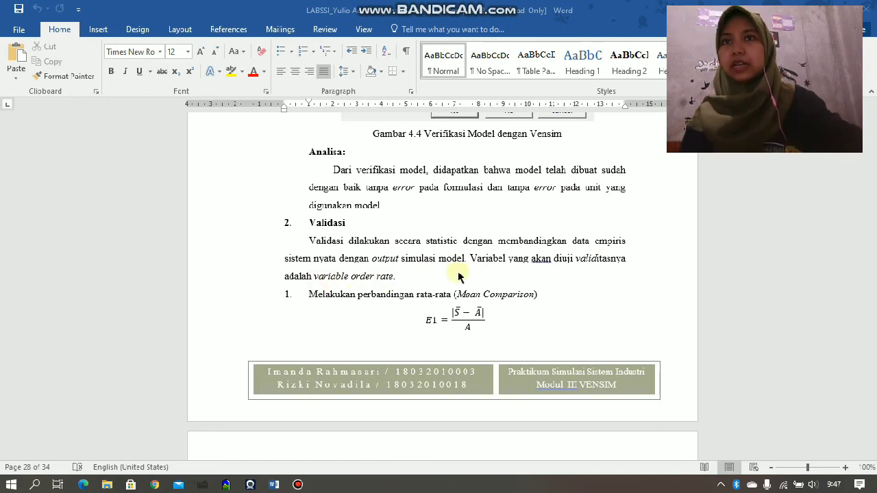
pyautogui.scroll(-1, 458, 276)
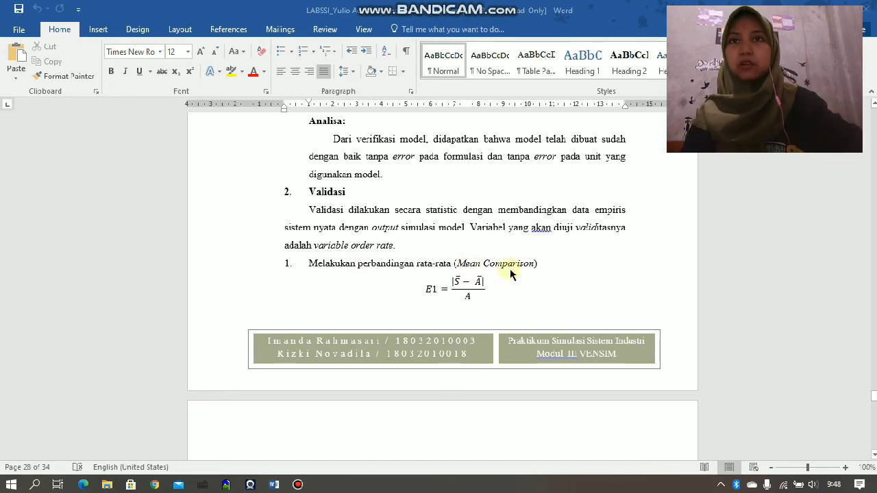
pyautogui.scroll(-1, 511, 274)
pyautogui.scroll(-10, 438, 269)
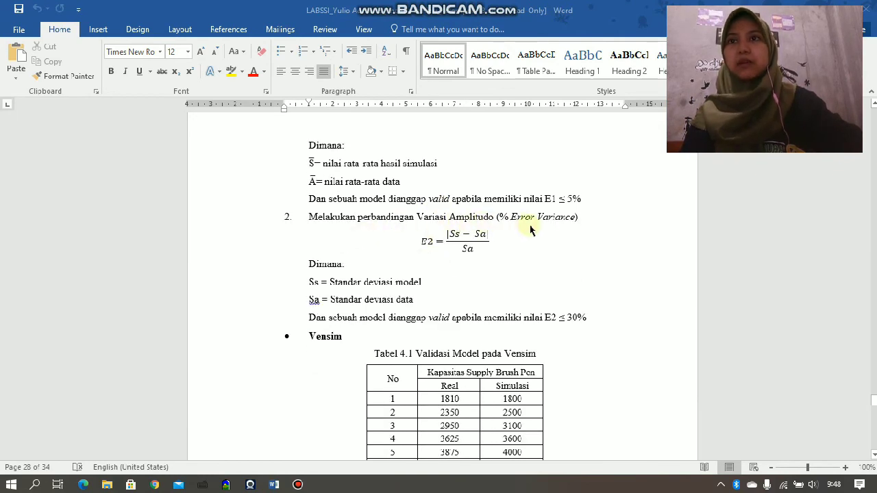
pyautogui.scroll(-1, 531, 231)
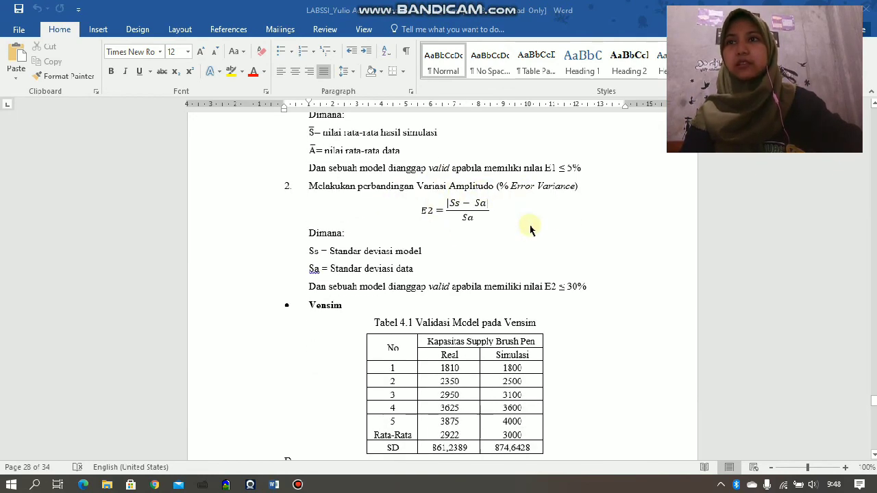
pyautogui.scroll(1, 370, 167)
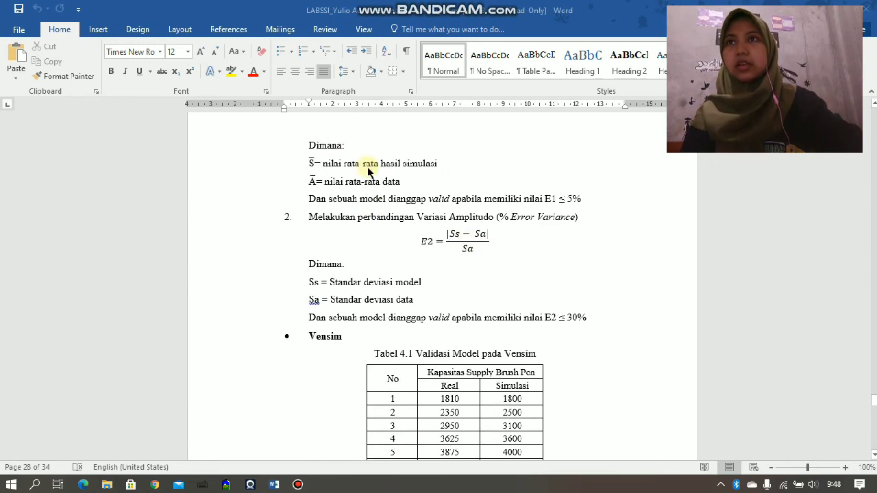
pyautogui.scroll(6, 394, 181)
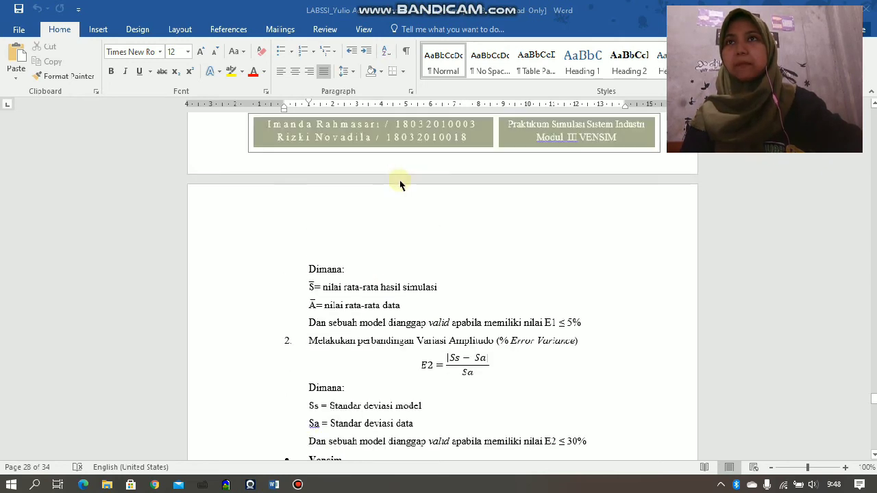
pyautogui.scroll(1, 400, 185)
pyautogui.scroll(-1, 400, 185)
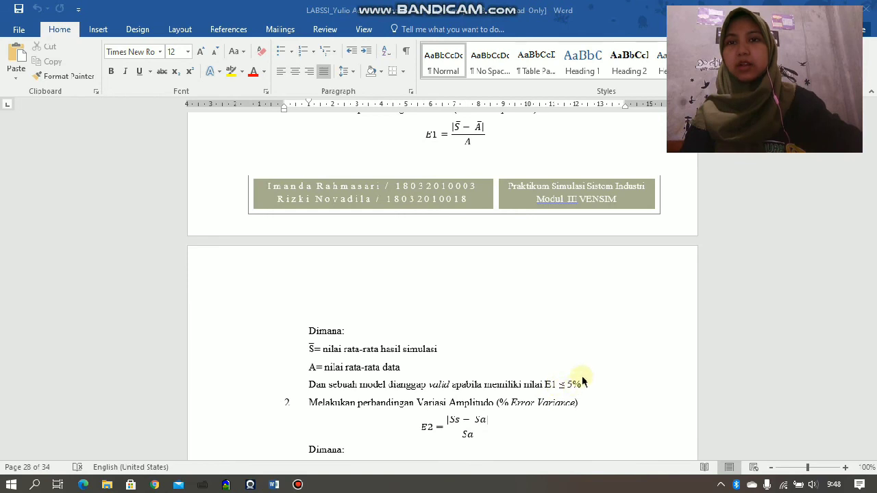
pyautogui.scroll(-3, 582, 379)
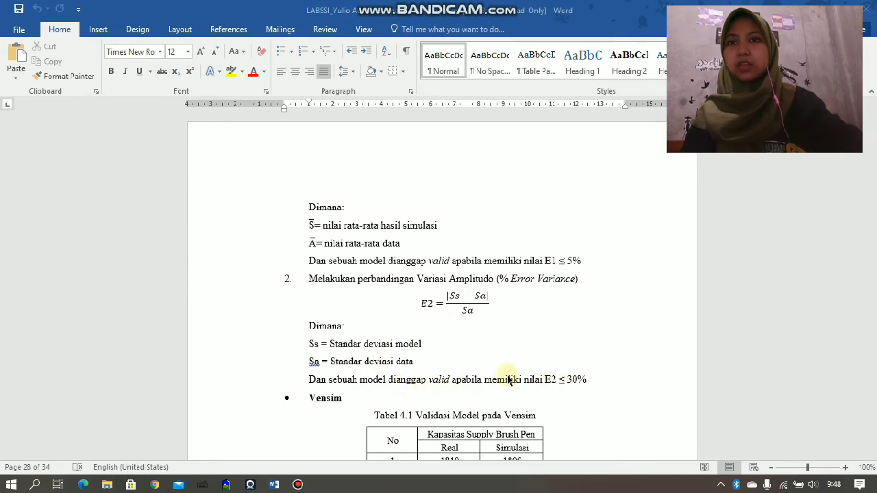
pyautogui.scroll(-2, 508, 379)
pyautogui.scroll(-2, 507, 379)
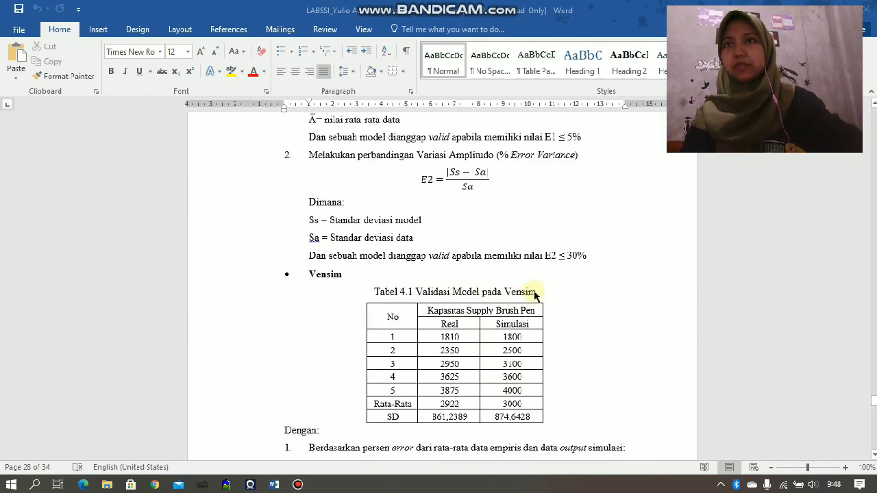
# Check the real and simulated data in Tabel 4.1 and compare the E1 and E2 calculations with the validity limits.
pyautogui.scroll(-4, 534, 292)
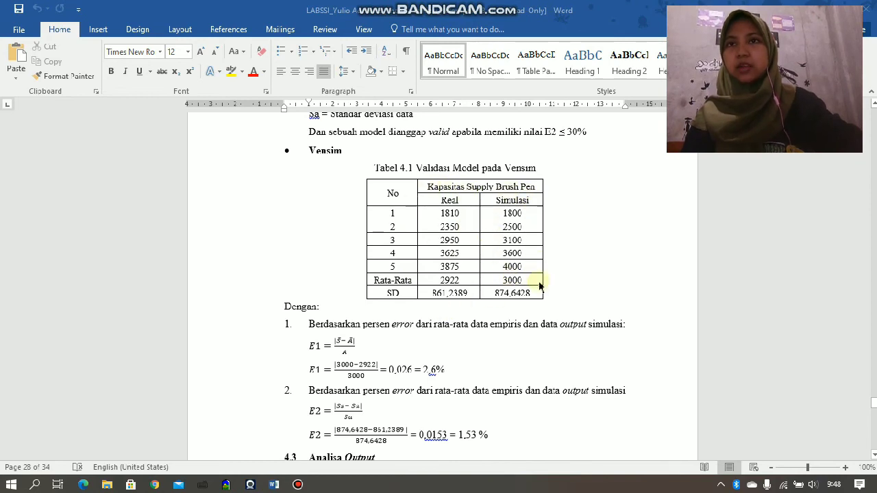
pyautogui.scroll(-2, 305, 315)
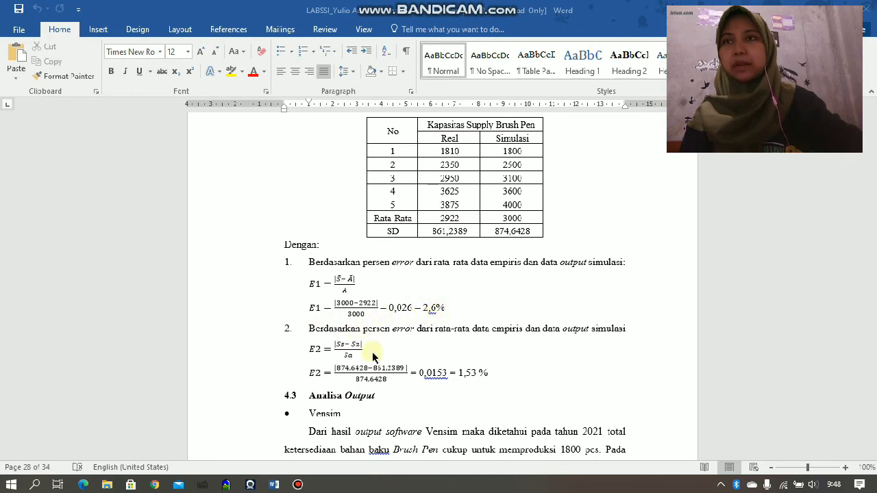
pyautogui.scroll(6, 491, 353)
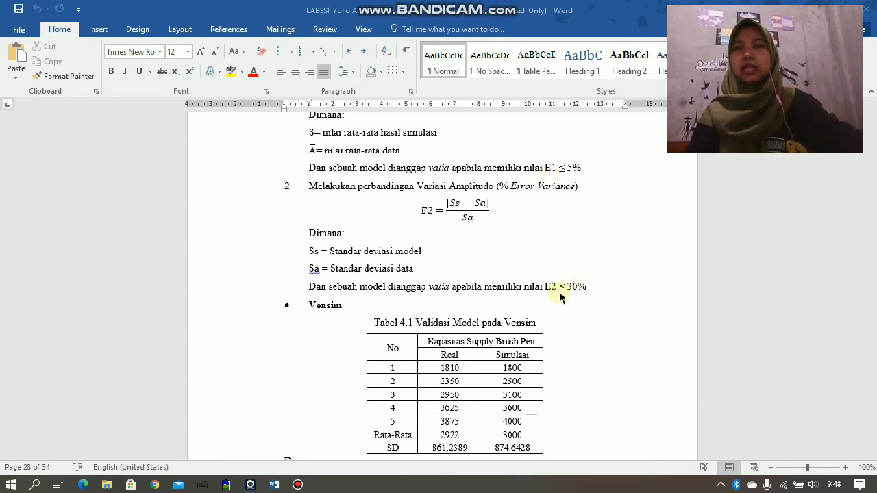
pyautogui.scroll(-3, 576, 291)
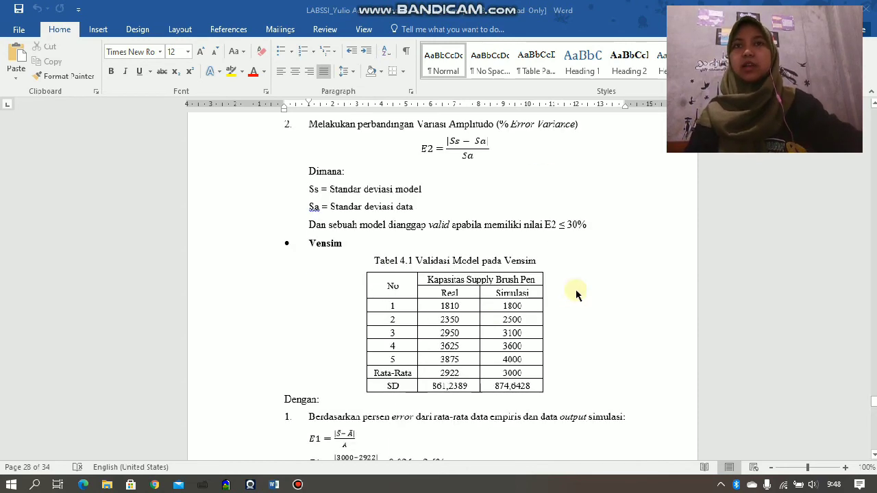
pyautogui.scroll(-1, 575, 285)
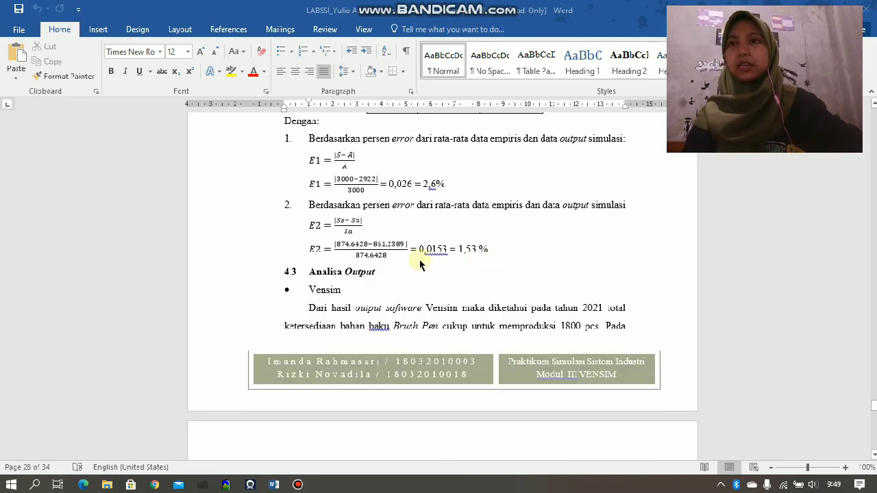
# Read section 4.3 Analisa Output, covering the yearly Vensim output, the Akibat paragraph and the Rekomendasi paragraph.
pyautogui.scroll(-1, 421, 266)
pyautogui.scroll(-2, 420, 265)
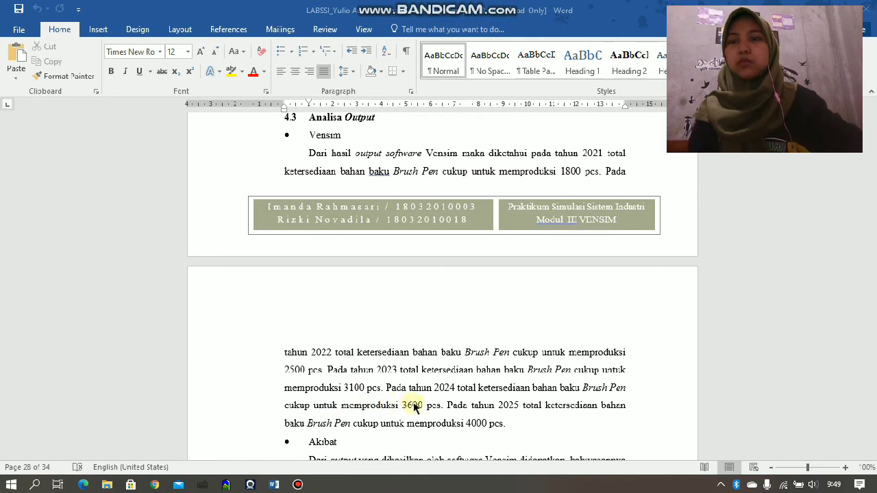
pyautogui.scroll(-1, 414, 407)
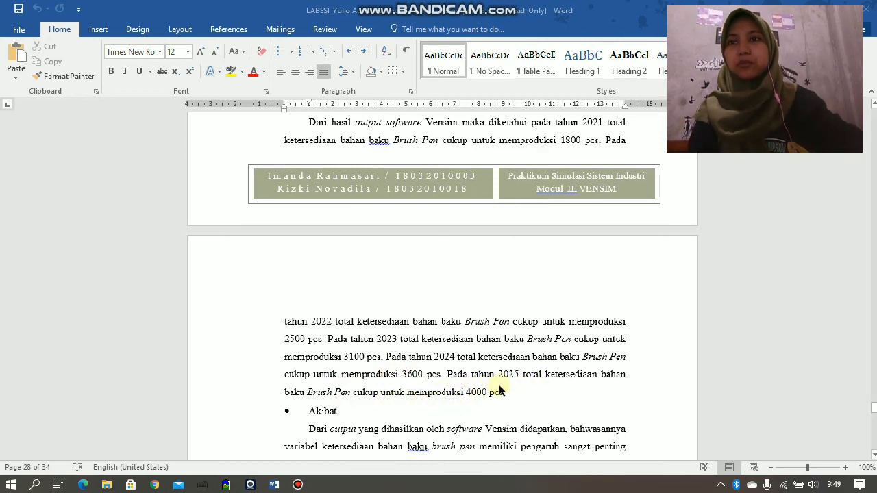
pyautogui.scroll(-4, 501, 390)
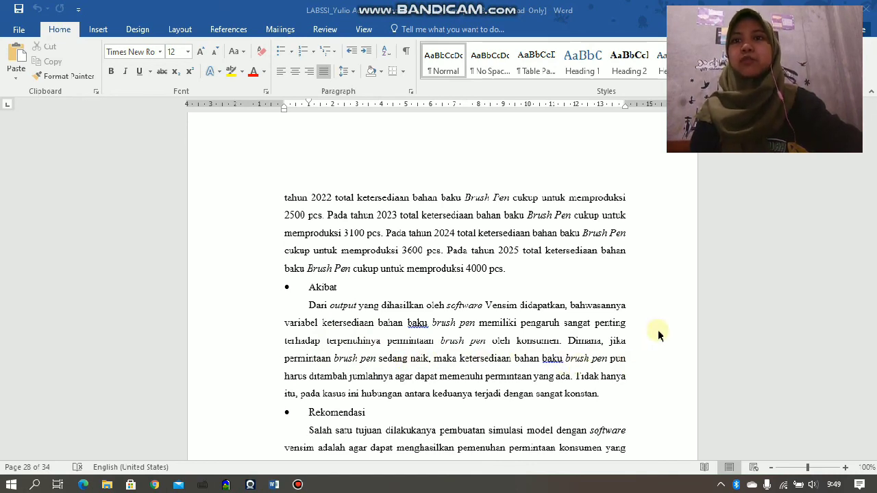
pyautogui.scroll(-1, 658, 334)
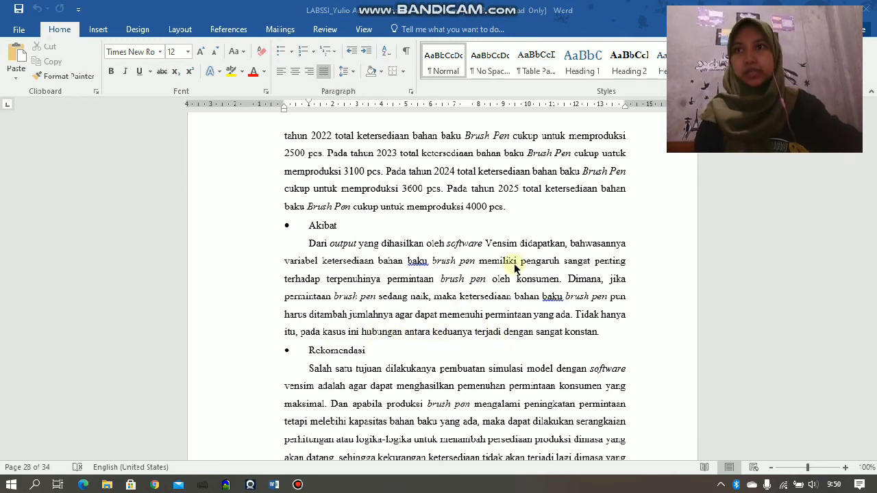
pyautogui.scroll(-1, 516, 269)
pyautogui.scroll(-3, 515, 269)
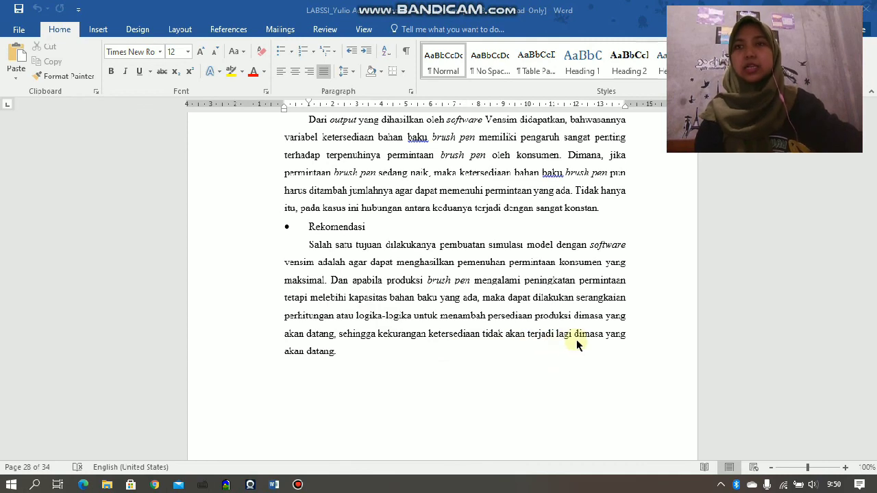
# Go to BAB V and read the conclusions in section 5.1 Kesimpulan.
pyautogui.scroll(-5, 577, 341)
pyautogui.scroll(-8, 576, 341)
pyautogui.scroll(-3, 577, 339)
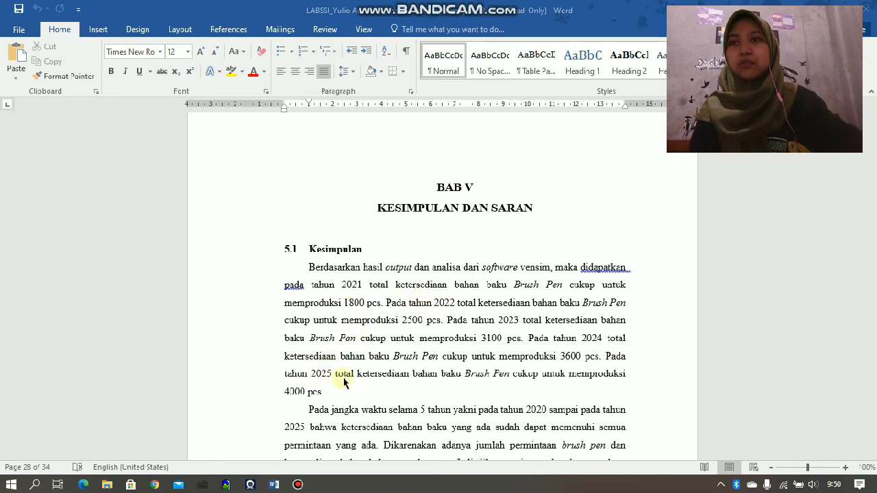
pyautogui.scroll(-1, 342, 325)
pyautogui.scroll(-1, 343, 326)
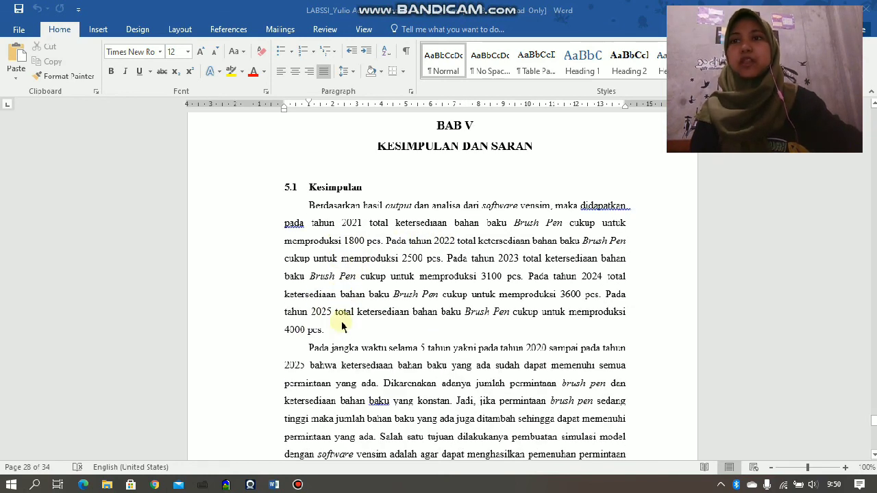
pyautogui.scroll(-1, 446, 308)
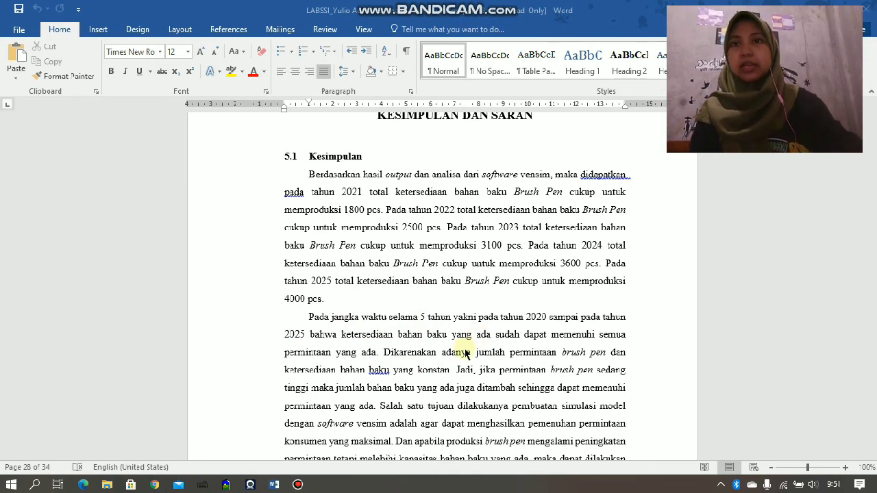
pyautogui.scroll(-1, 465, 354)
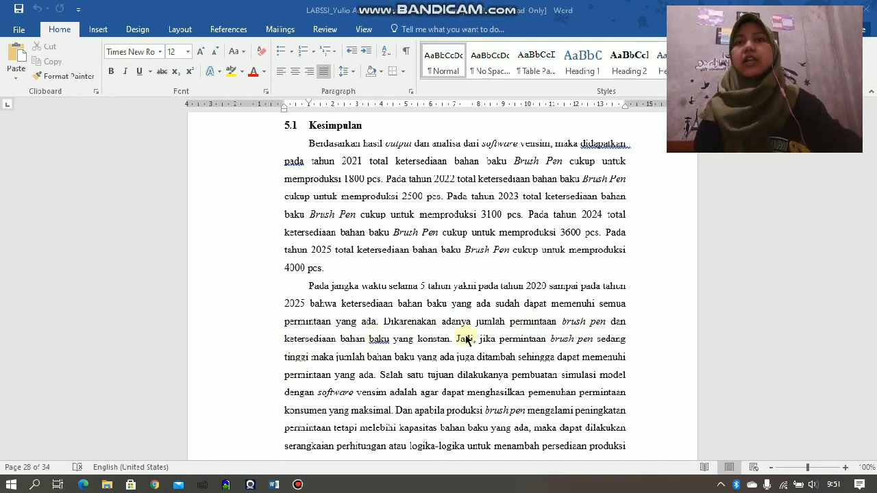
pyautogui.scroll(-2, 464, 337)
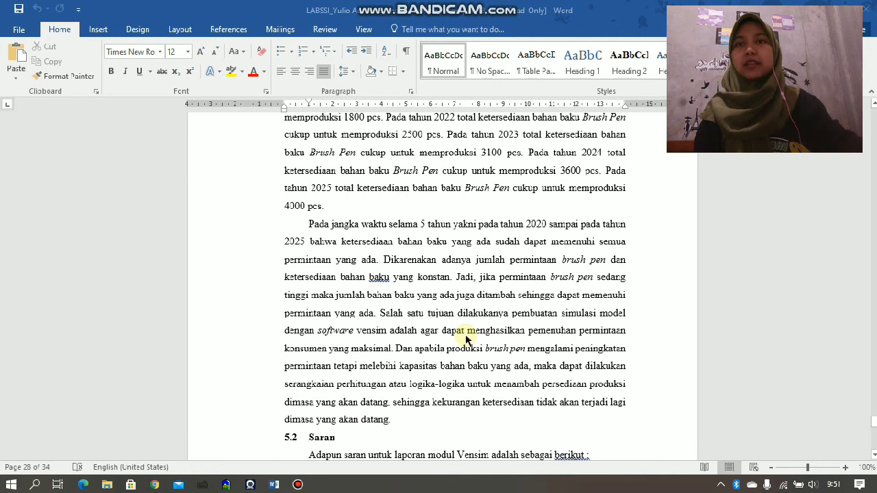
# Read the suggestions for the Vensim module report in section 5.2 Saran through the last item.
pyautogui.scroll(-2, 466, 339)
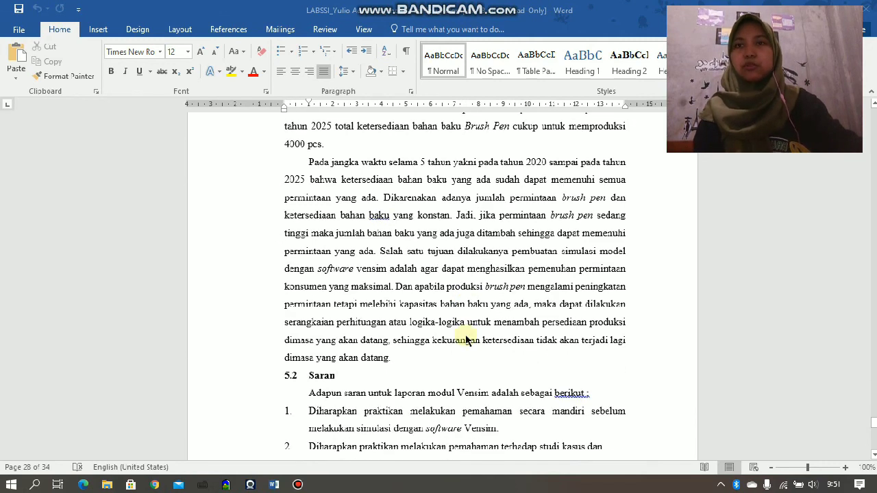
pyautogui.scroll(-2, 466, 339)
pyautogui.scroll(-2, 417, 337)
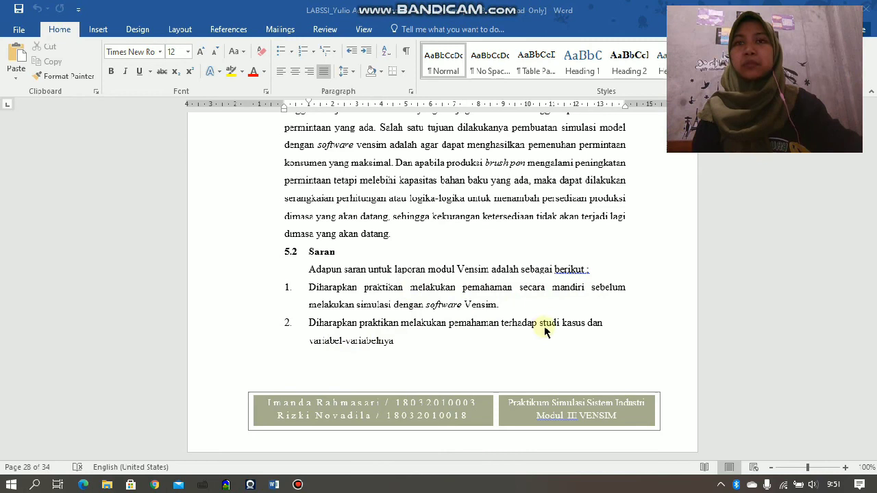
pyautogui.scroll(-3, 562, 331)
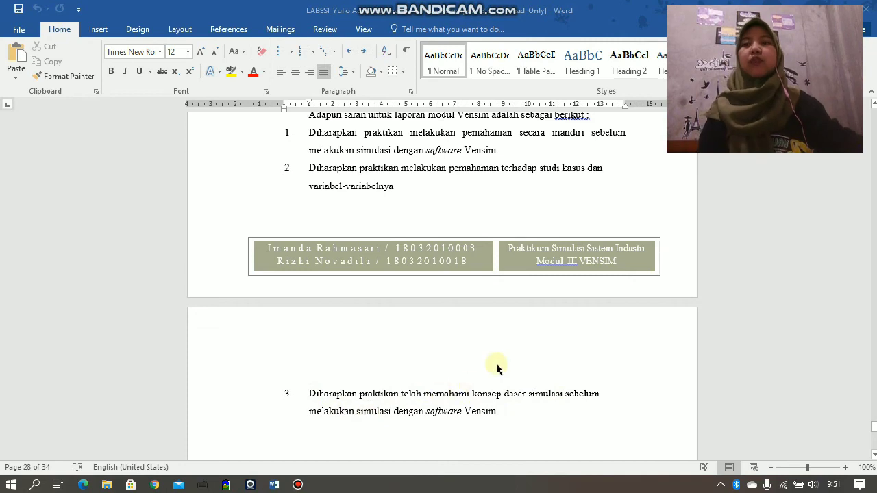
pyautogui.scroll(-1, 499, 368)
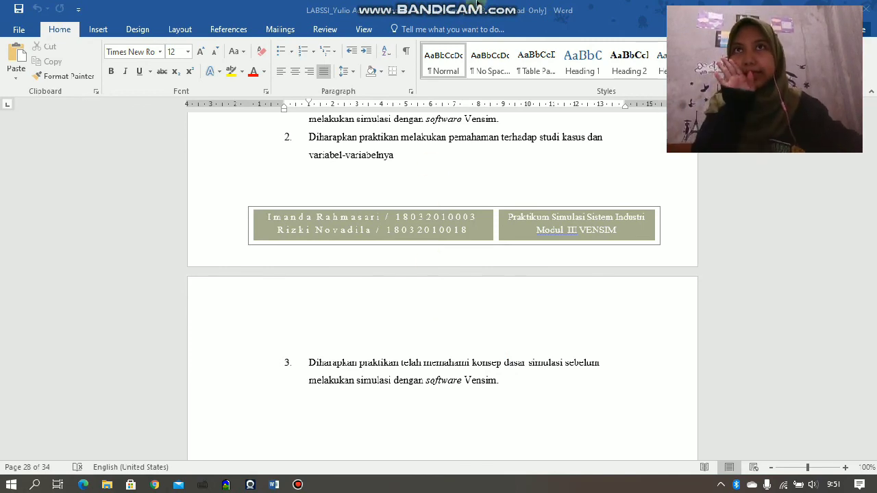
pyautogui.moveTo(521, 5)
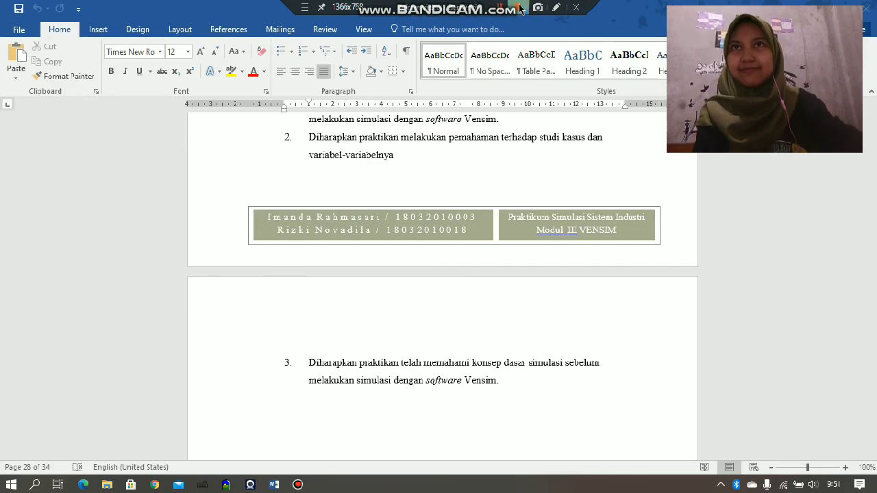